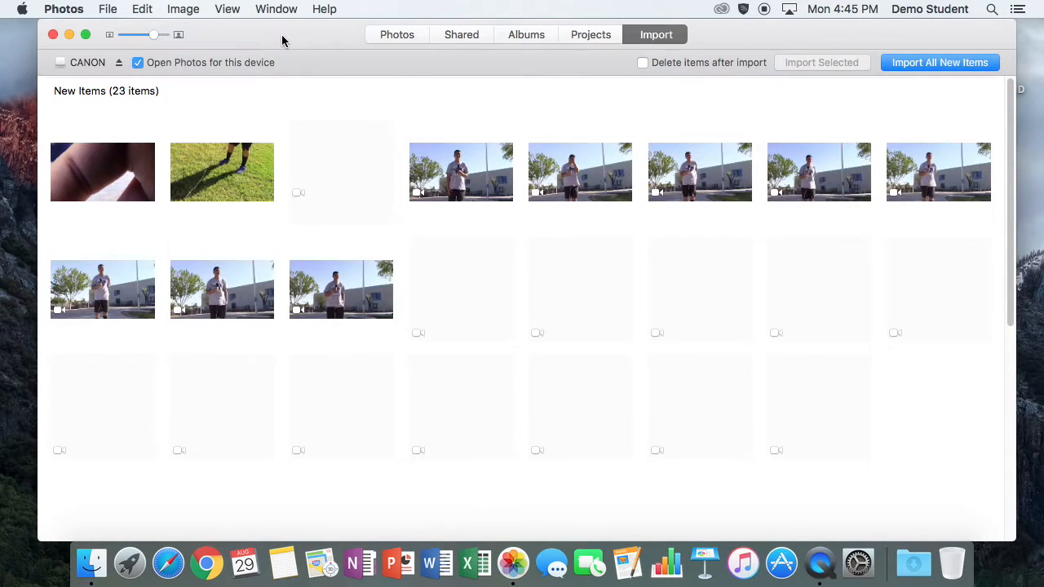
Turn off 'Open Photos for this device' for the CANON camera, then quit Photos.
click(138, 62)
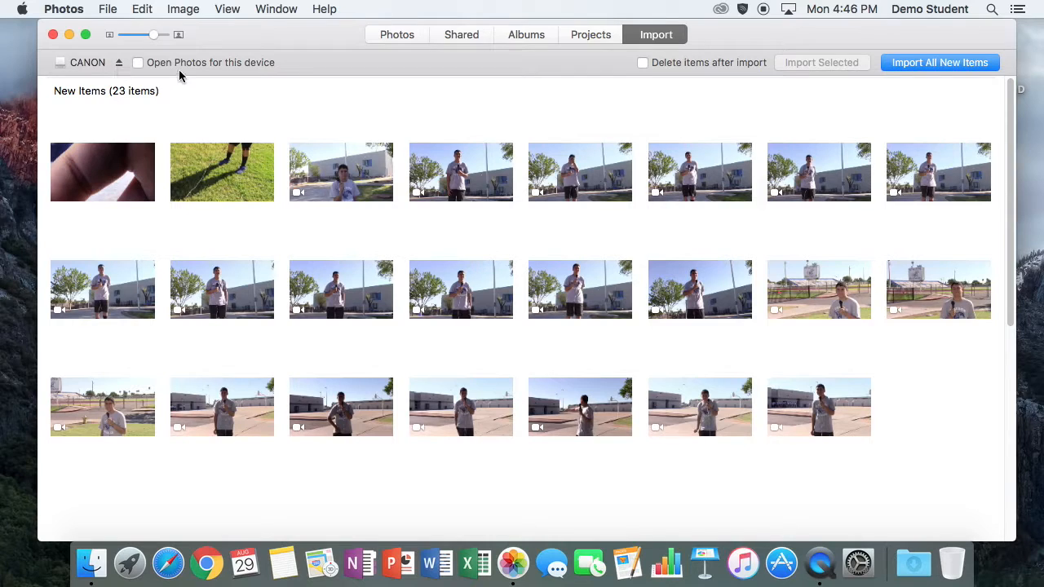
click(65, 8)
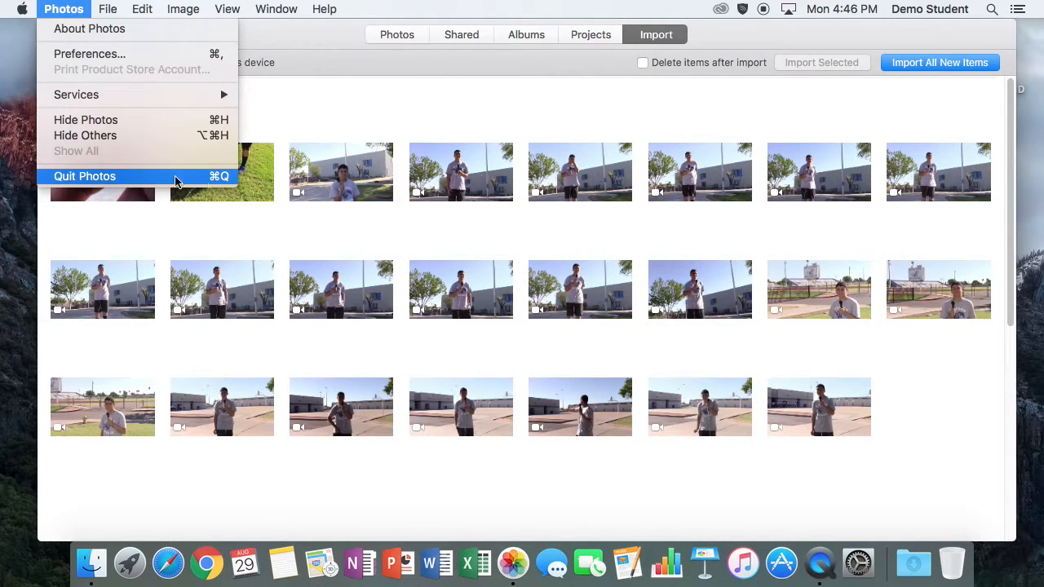
click(217, 178)
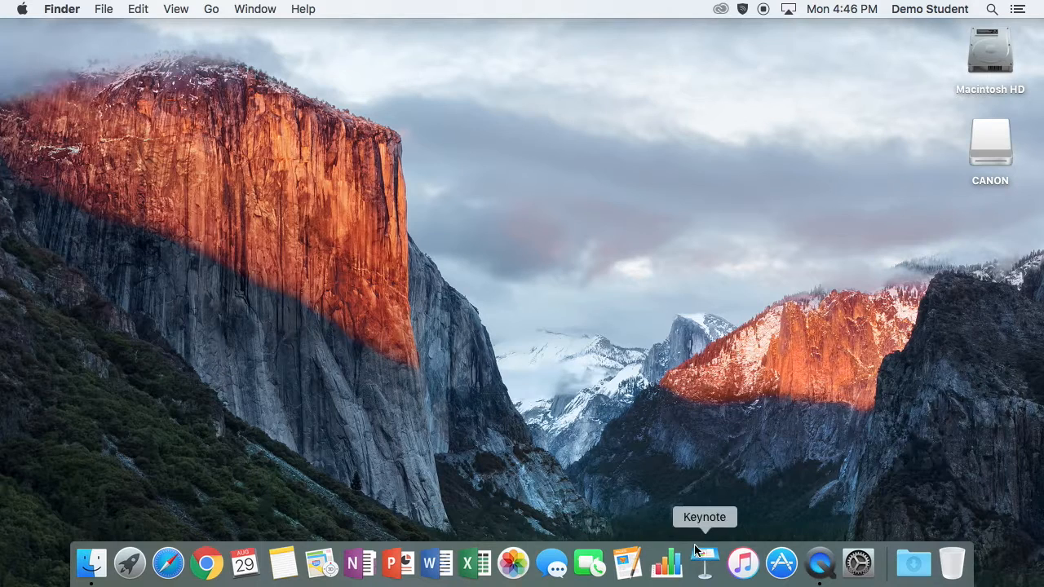
Launch Final Cut Pro from a Spotlight search for 'fin'.
click(988, 7)
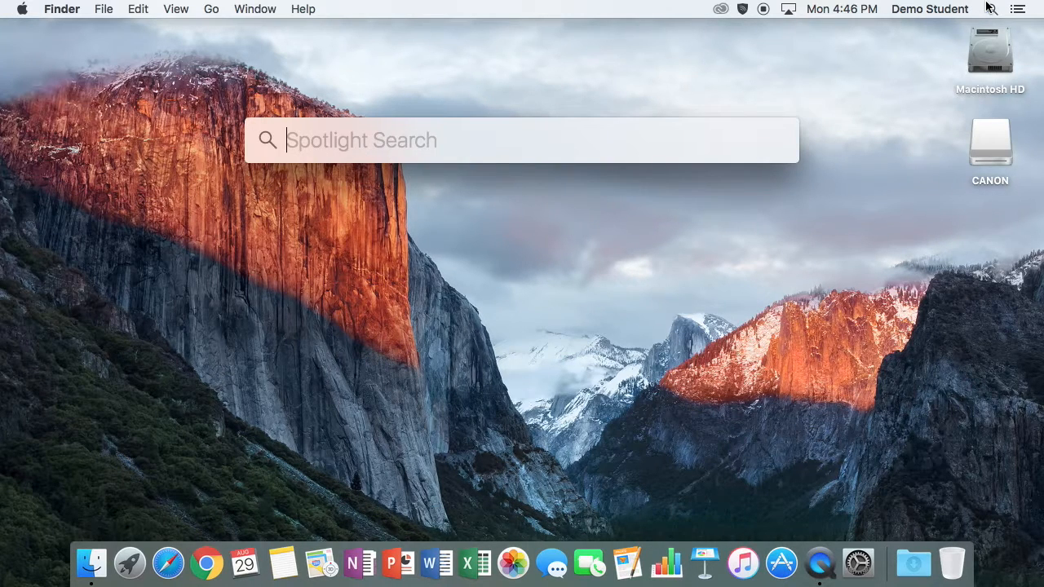
text(fin)
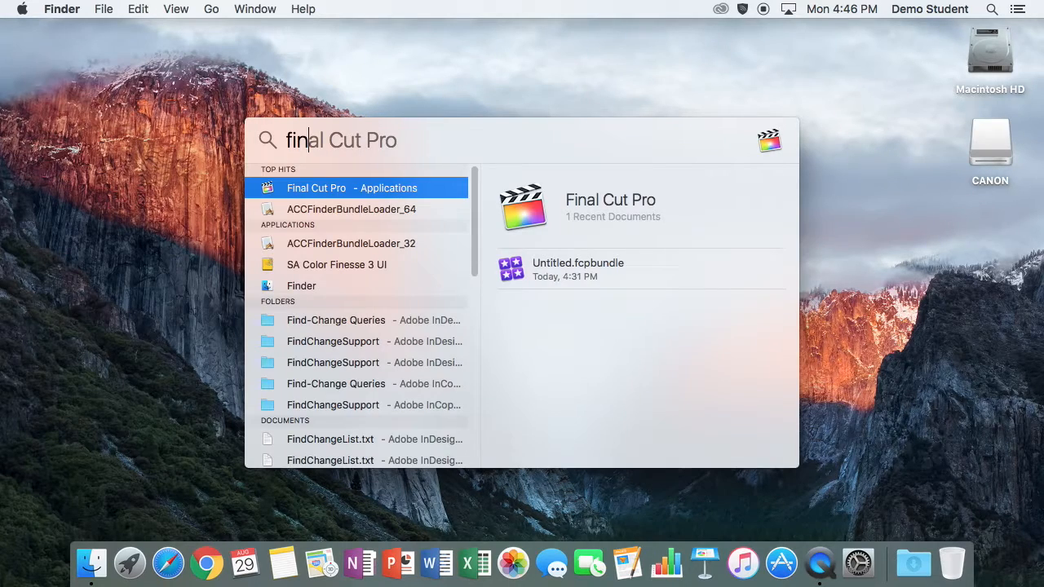
key(Return)
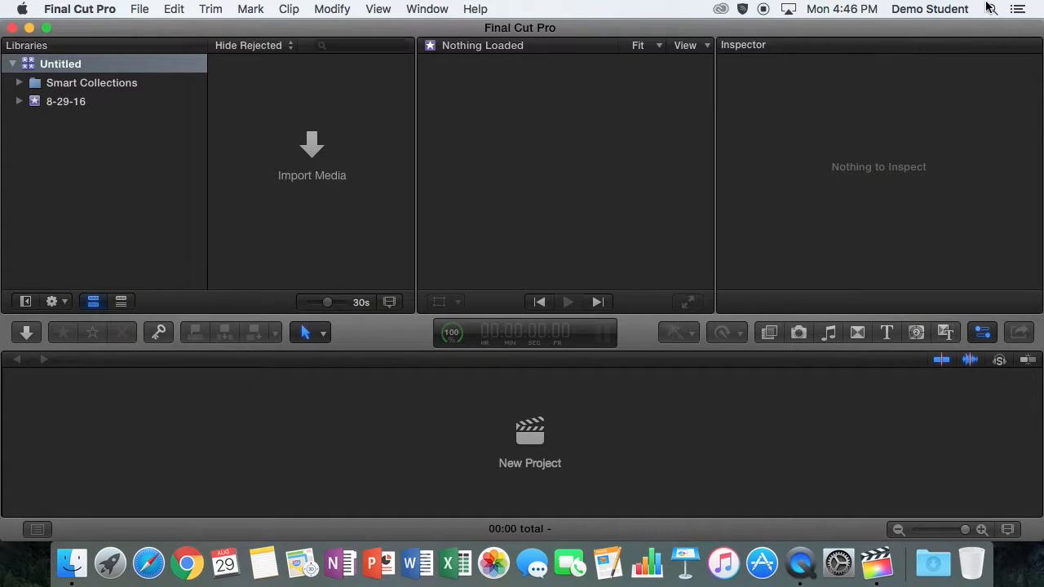
Rename the Untitled library, which holds the 8-29-16 event, to the student's first name.
click(62, 66)
click(65, 65)
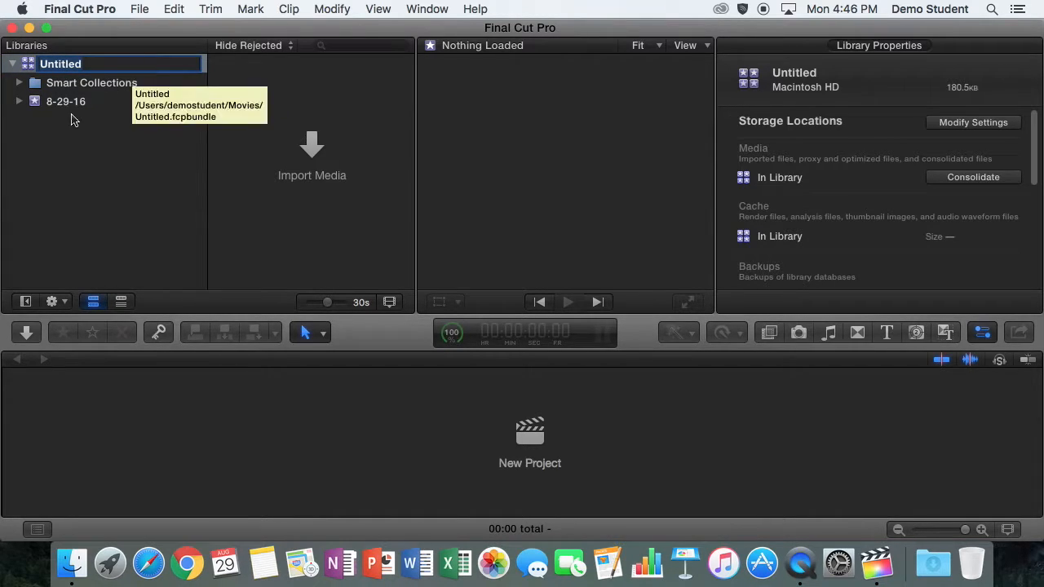
click(38, 104)
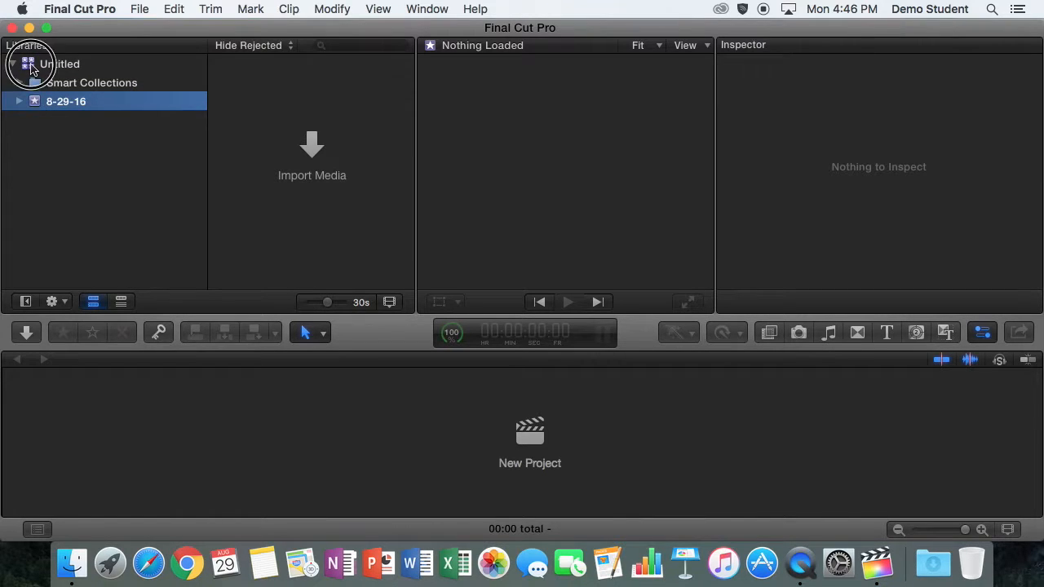
click(30, 64)
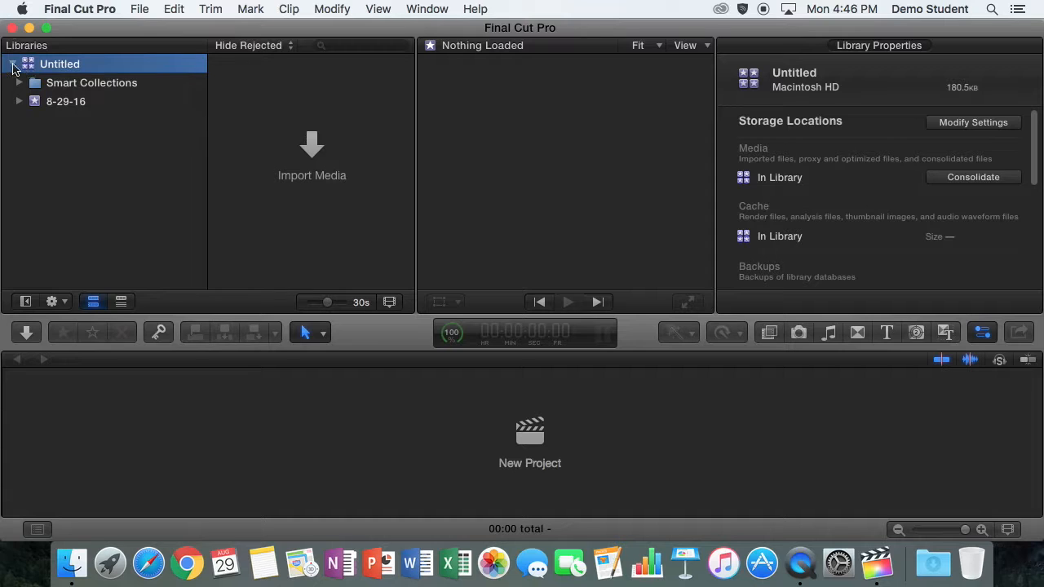
click(14, 64)
click(13, 64)
right_click(73, 68)
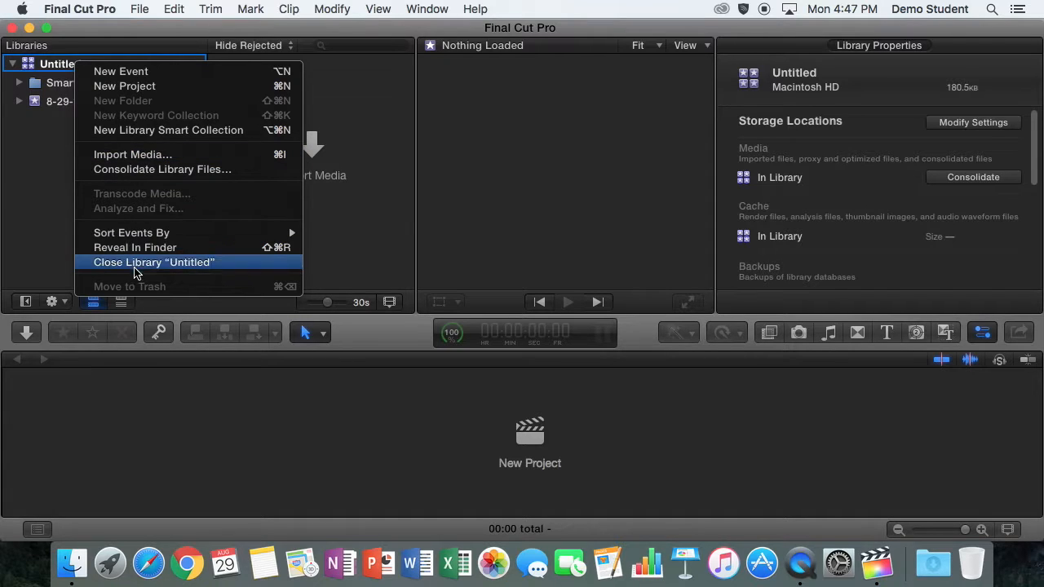
click(48, 169)
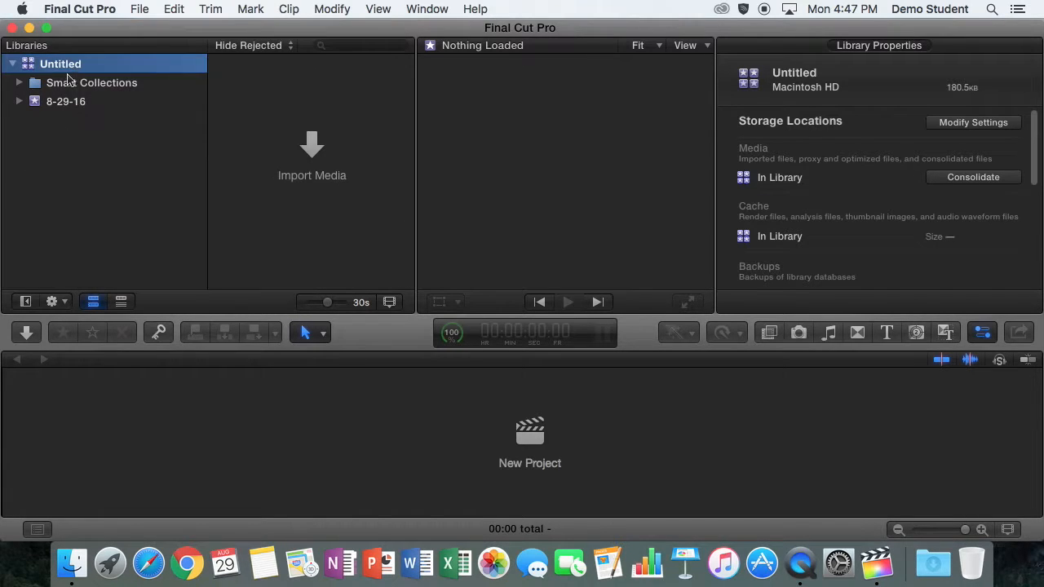
click(65, 67)
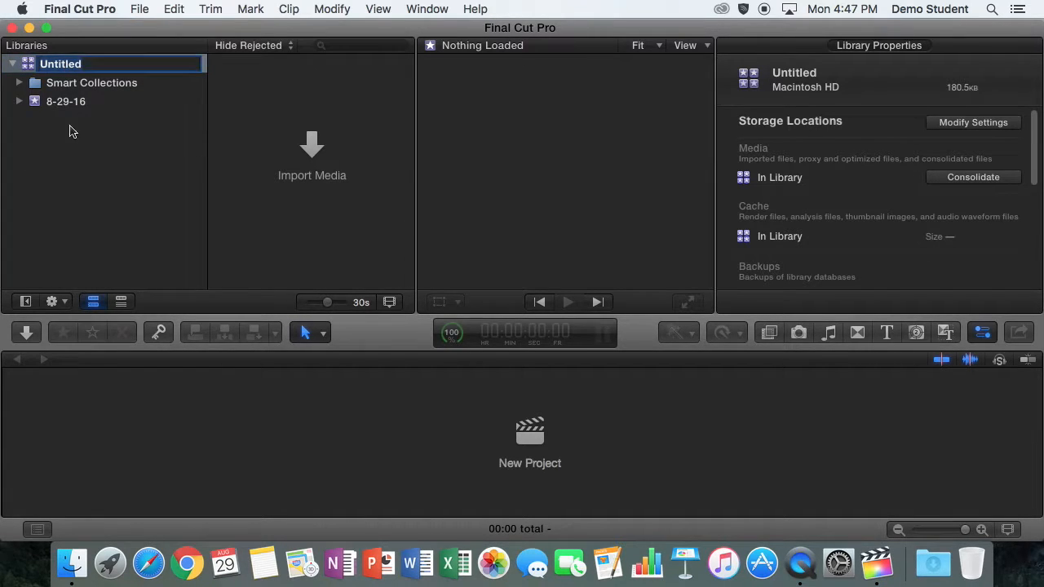
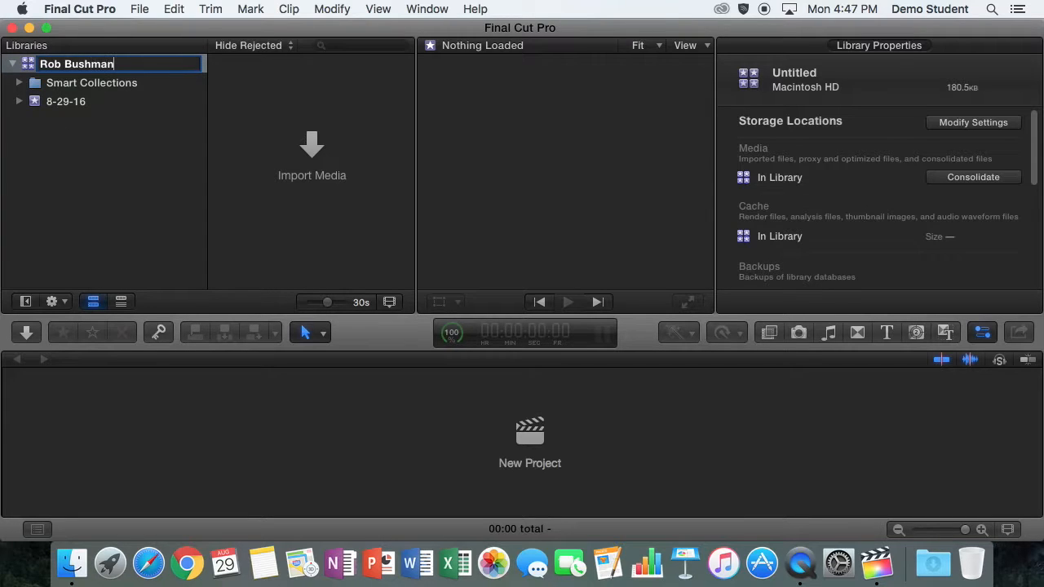
key(Return)
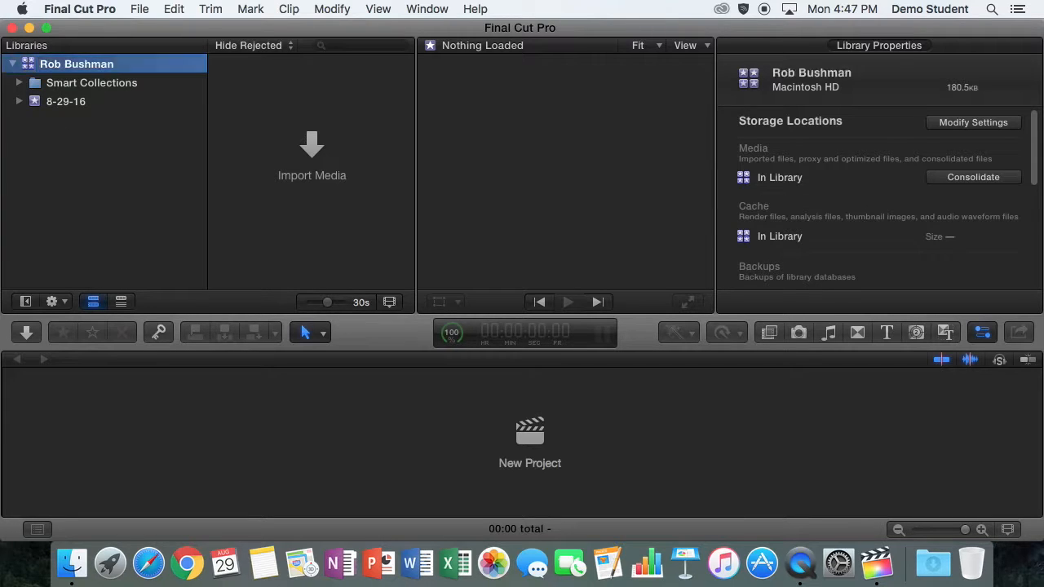
With the 8-29-16 event selected, open the Media Import window from the browser's Import Media button.
click(40, 105)
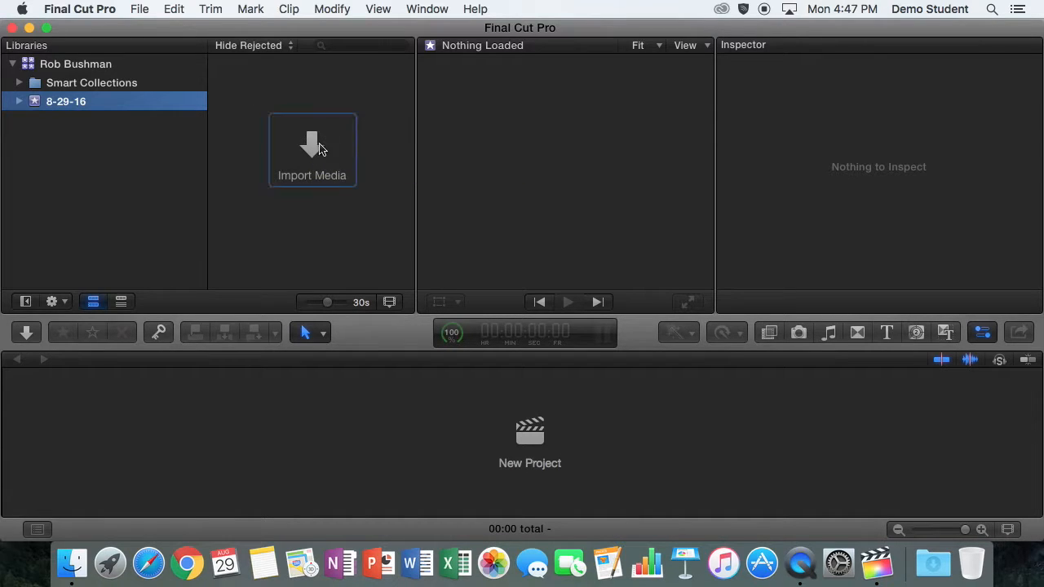
click(140, 9)
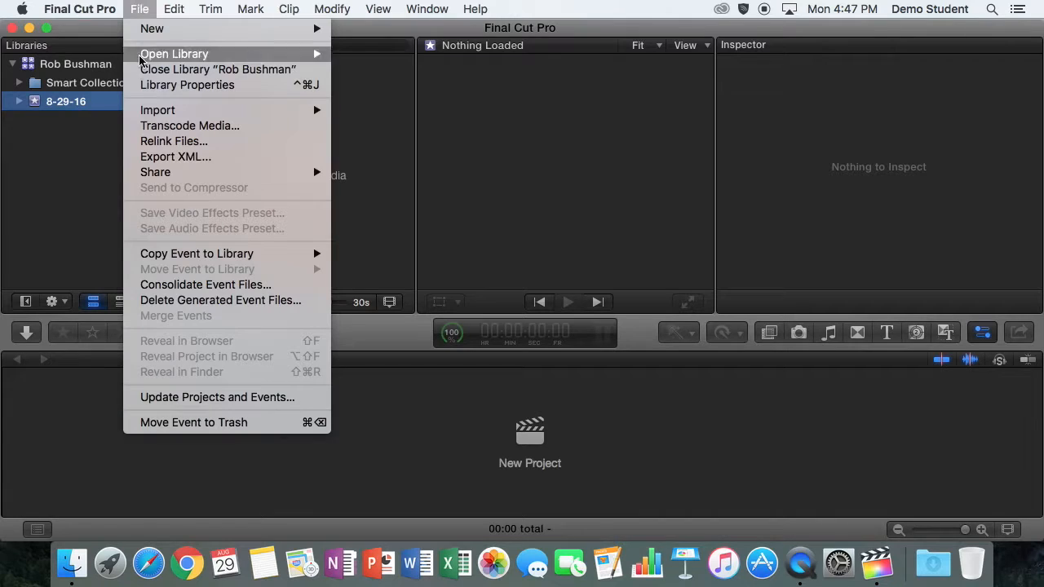
mouse_move(147, 110)
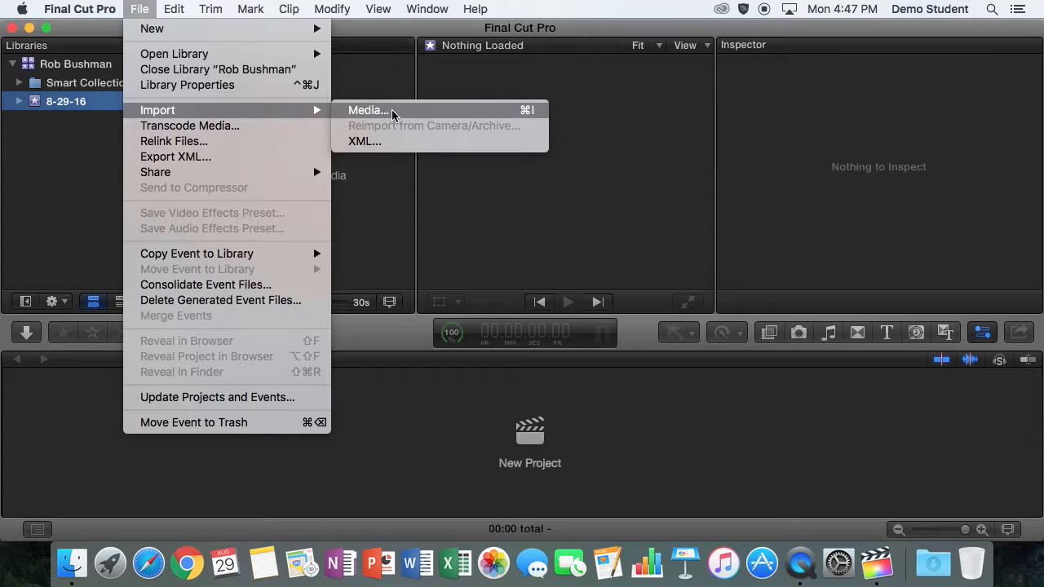
click(371, 72)
click(311, 147)
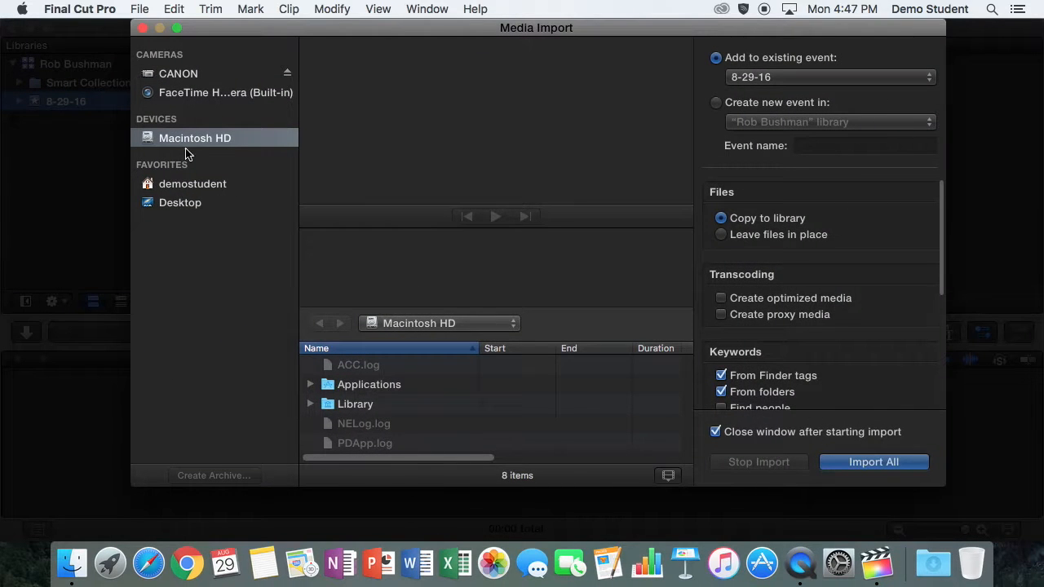
Show the CANON camera's clips and preview Clips #6 through #10.
click(178, 75)
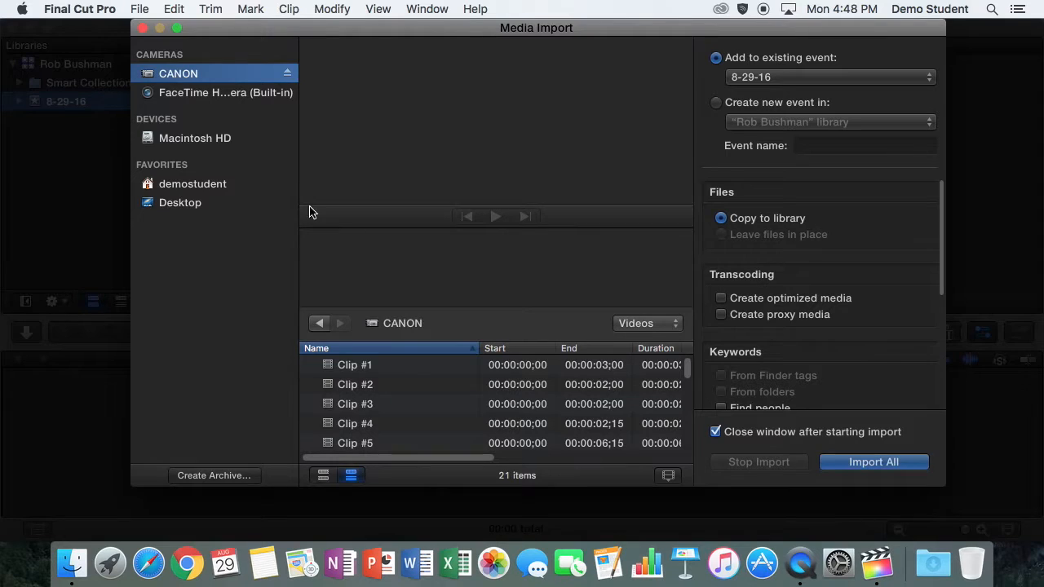
drag(688, 374, 689, 444)
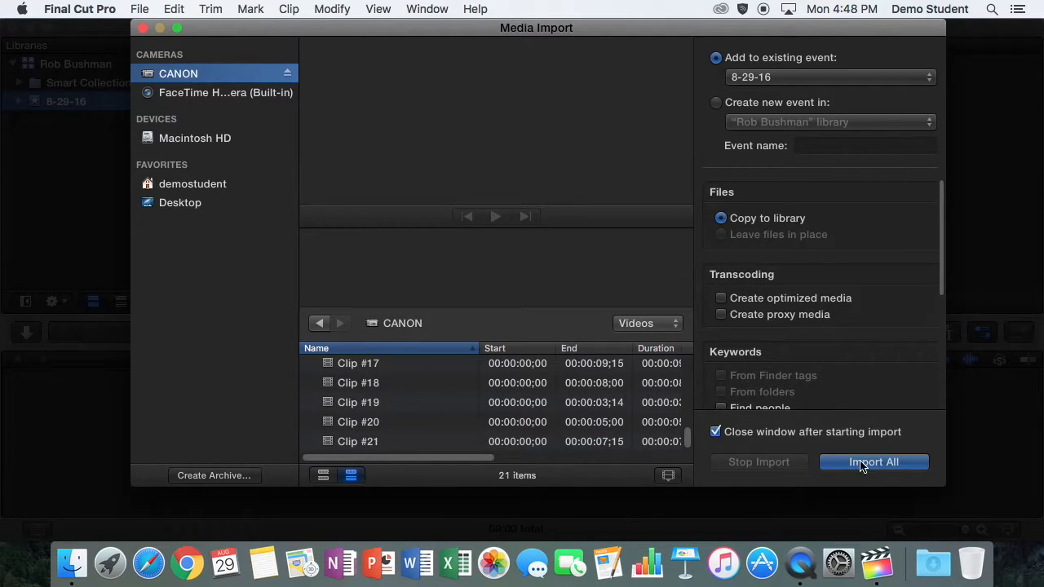
drag(690, 441, 688, 391)
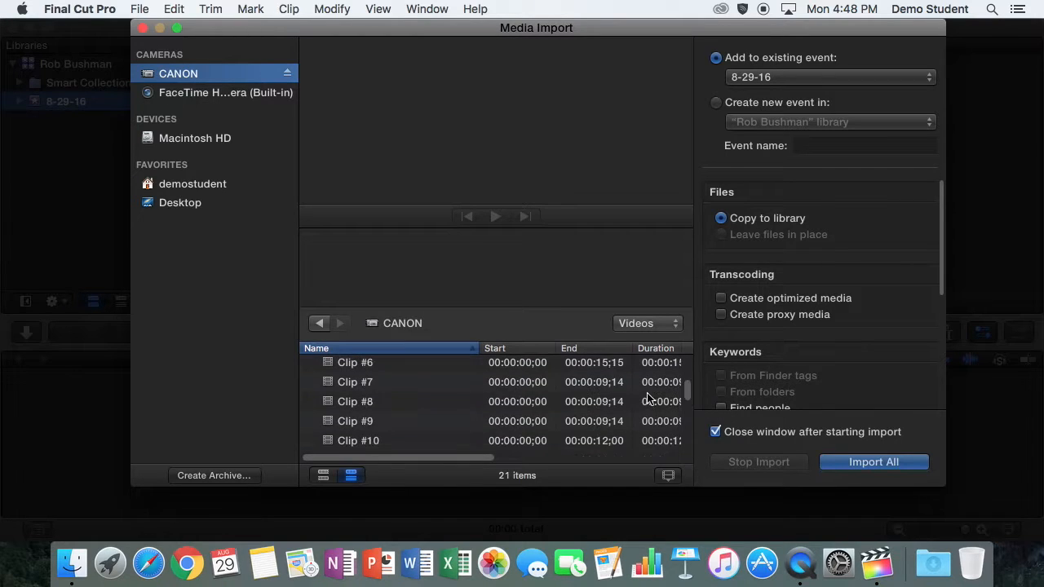
click(586, 366)
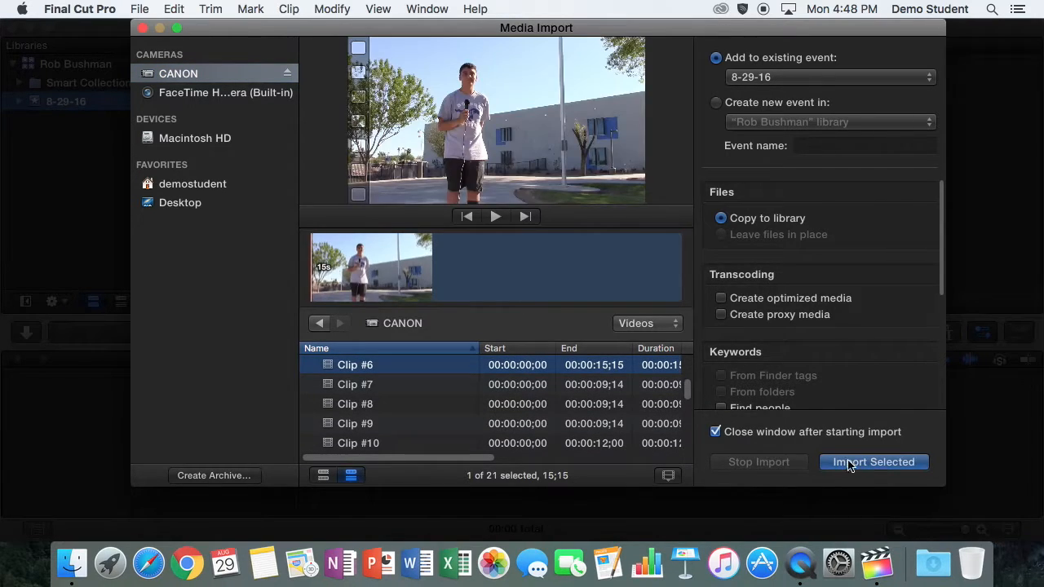
click(591, 405)
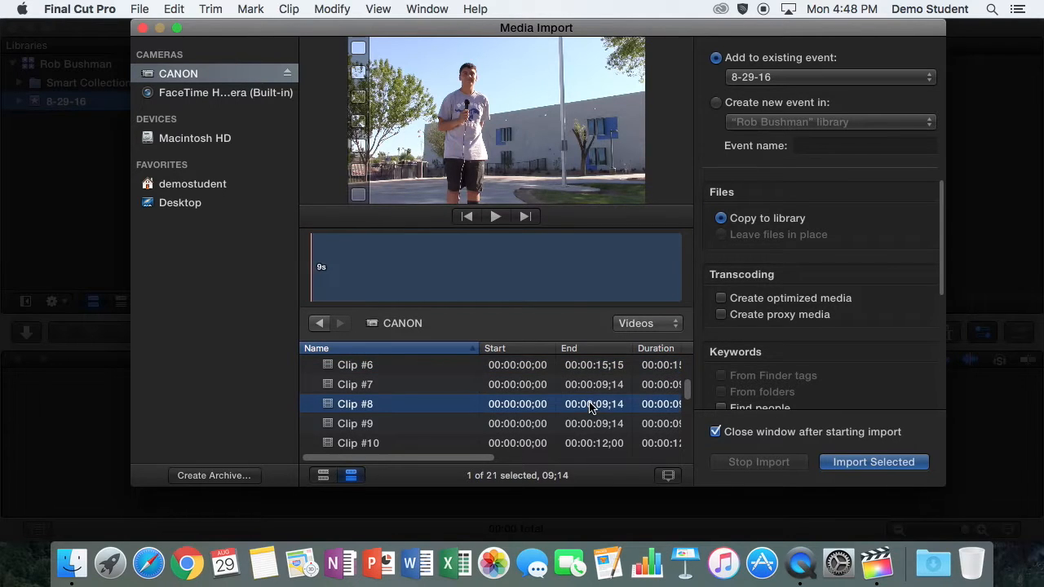
click(596, 425)
click(600, 441)
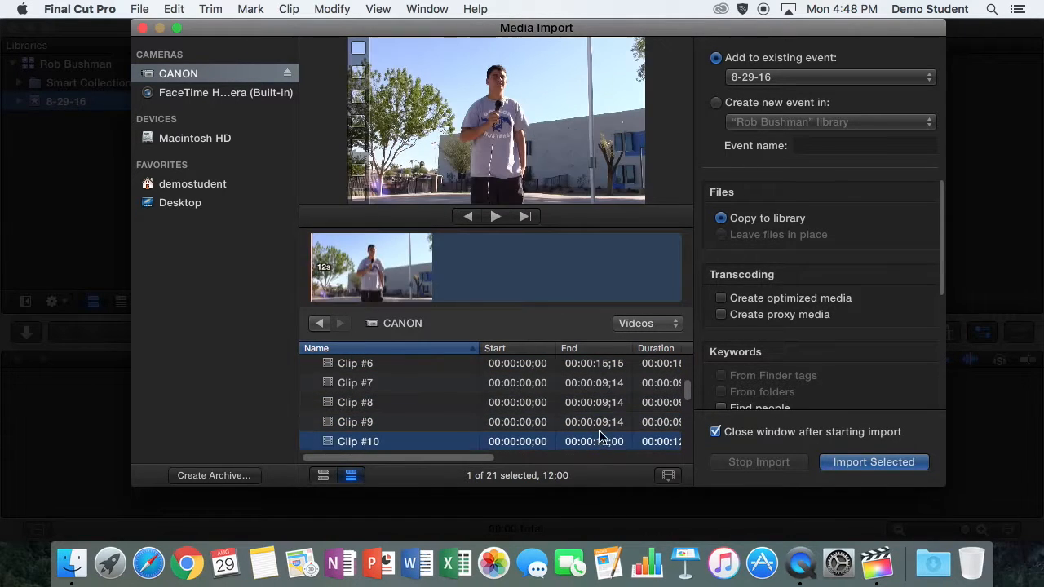
click(608, 383)
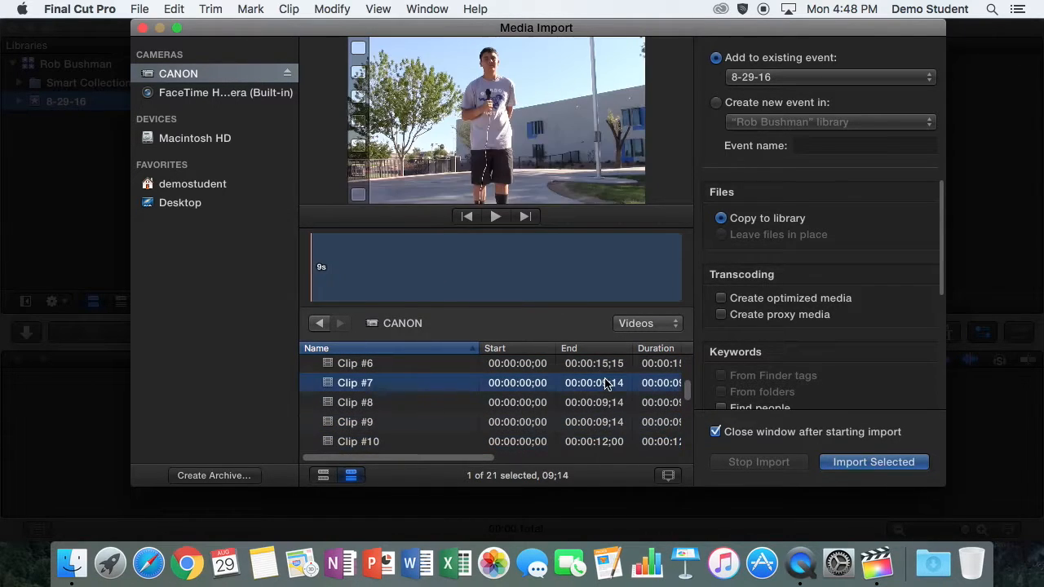
Try multi-selecting Clips #9 and #17–19, then clear the selection so all 21 clips import.
super+click(599, 426)
drag(690, 395, 690, 430)
super+click(610, 427)
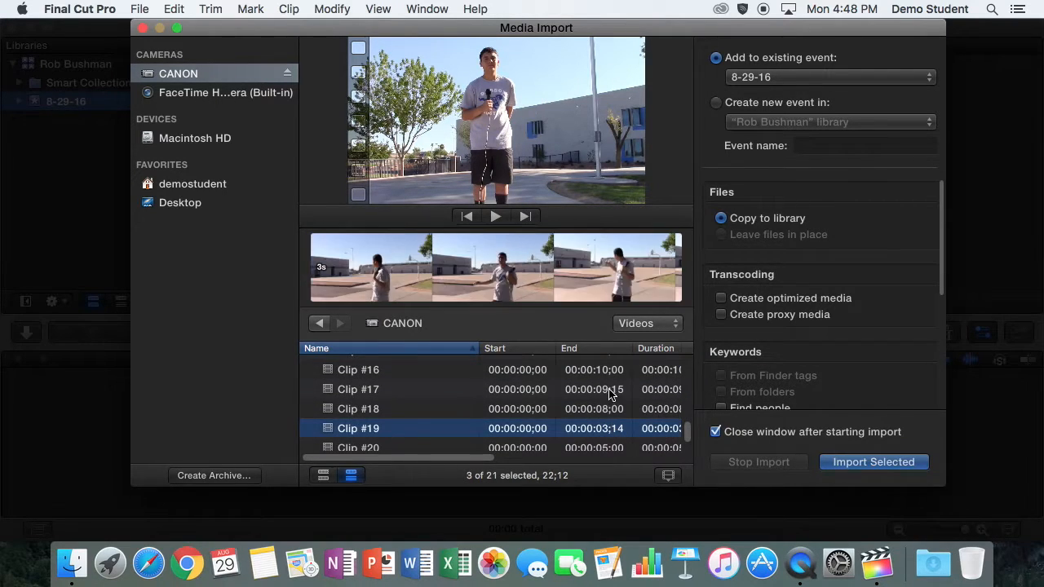
super+click(608, 395)
super+click(603, 408)
drag(687, 435, 693, 350)
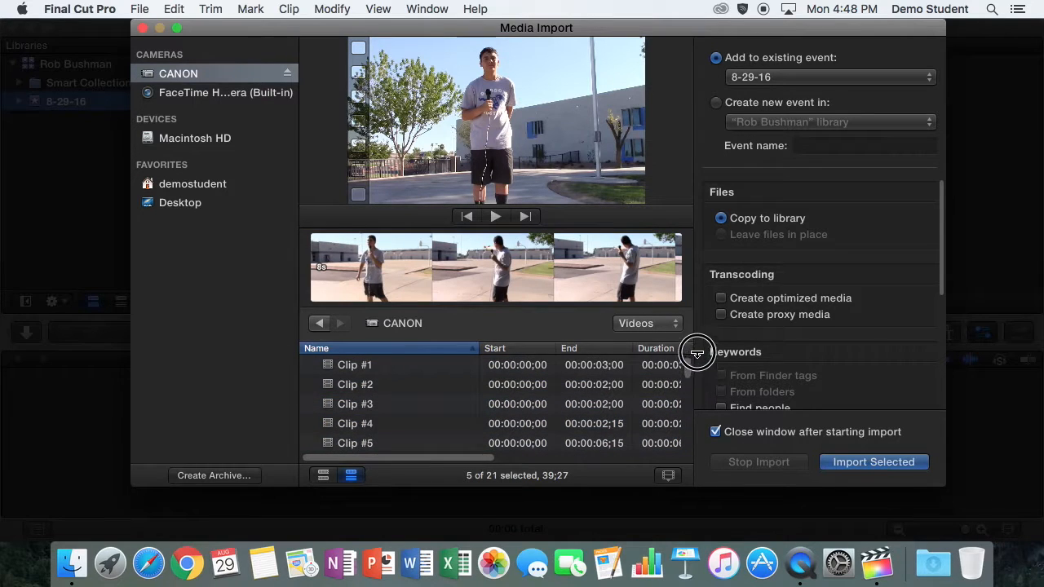
click(618, 369)
drag(688, 365, 687, 439)
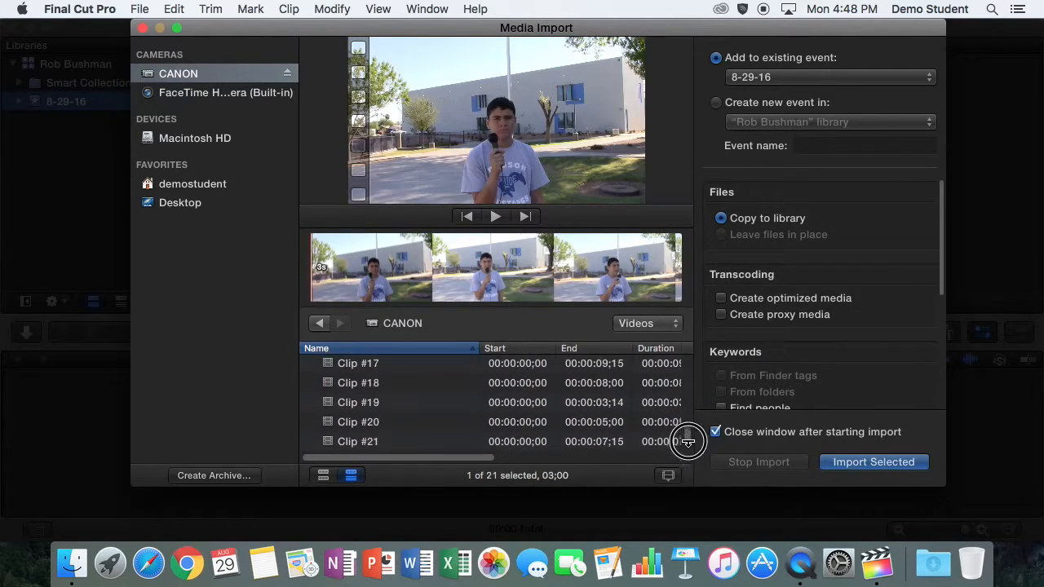
shift+click(592, 441)
drag(687, 439, 686, 342)
click(595, 368)
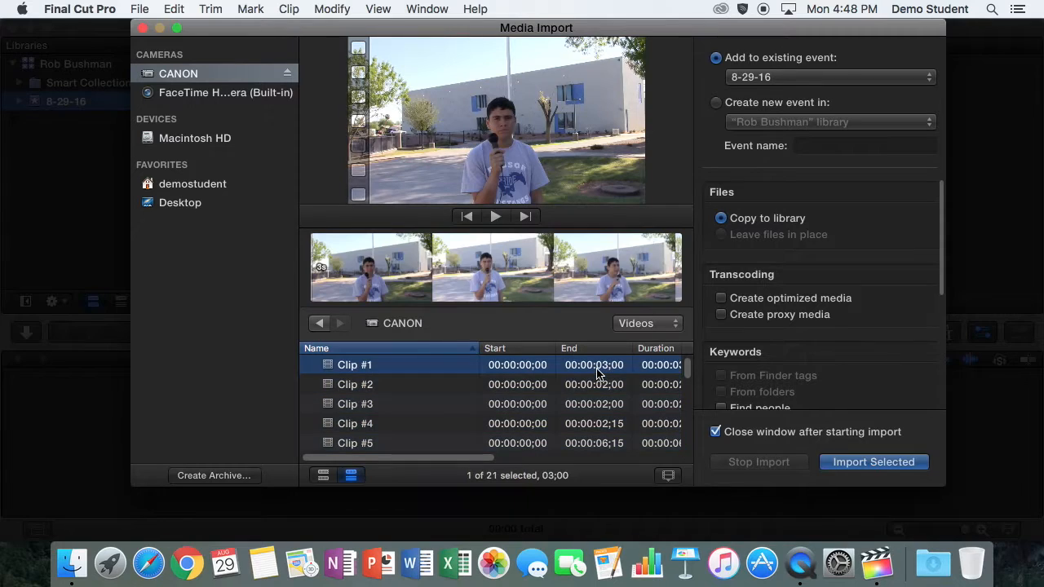
super+click(596, 368)
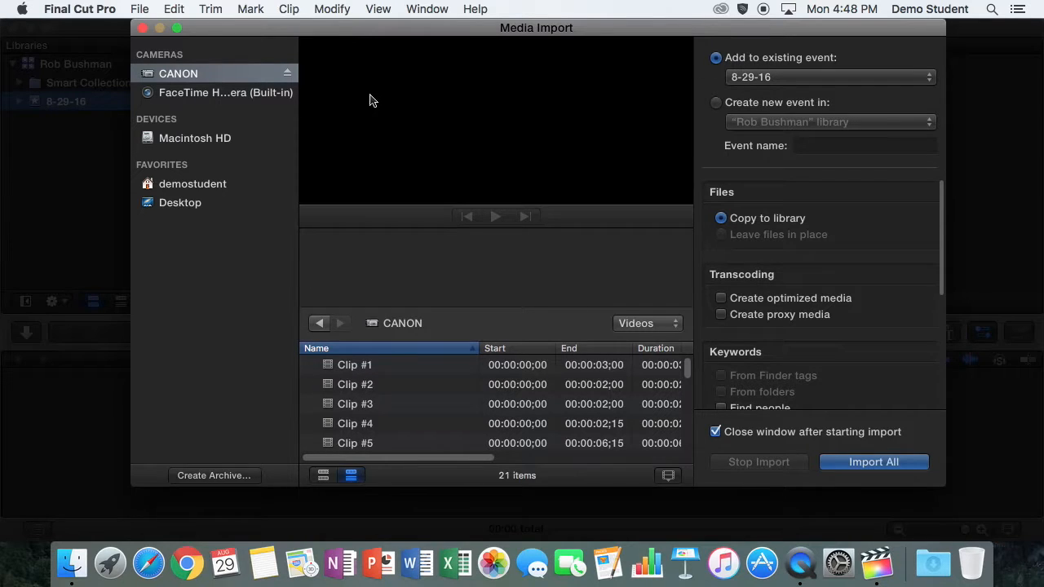
drag(491, 32, 513, 53)
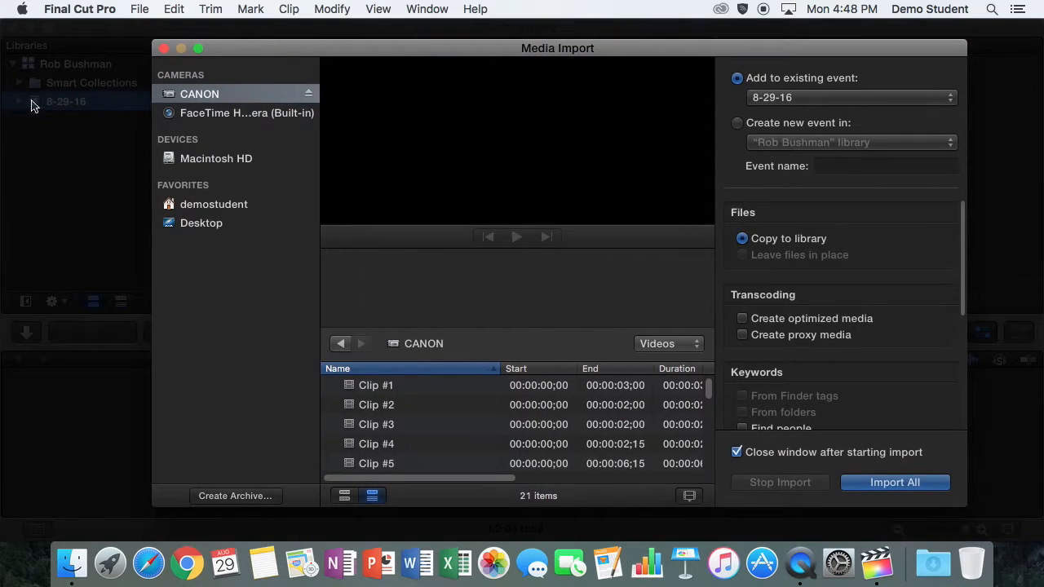
Import all 21 CANON clips into a new Standups event in the student's library.
click(770, 125)
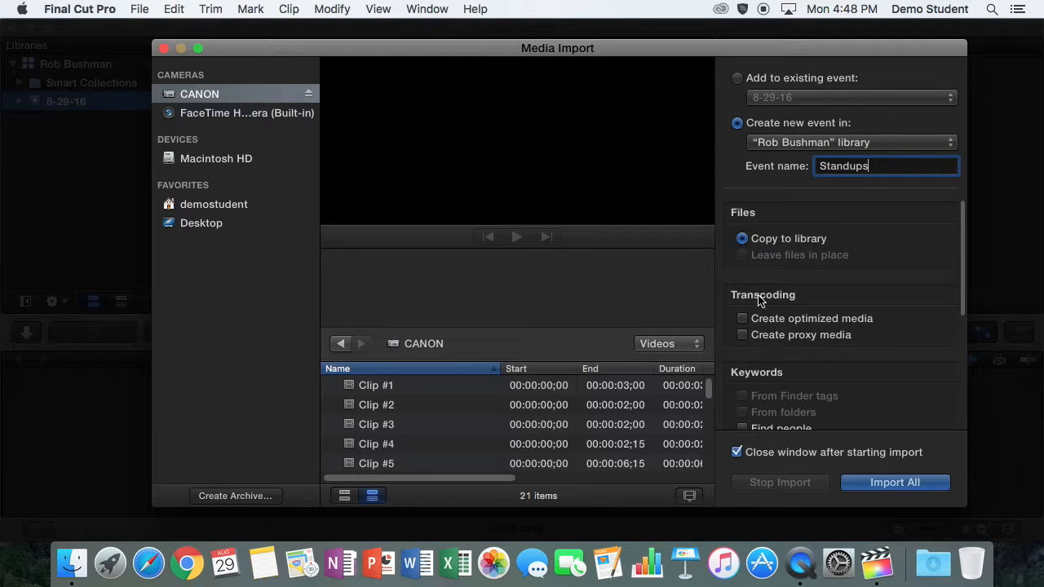
click(889, 488)
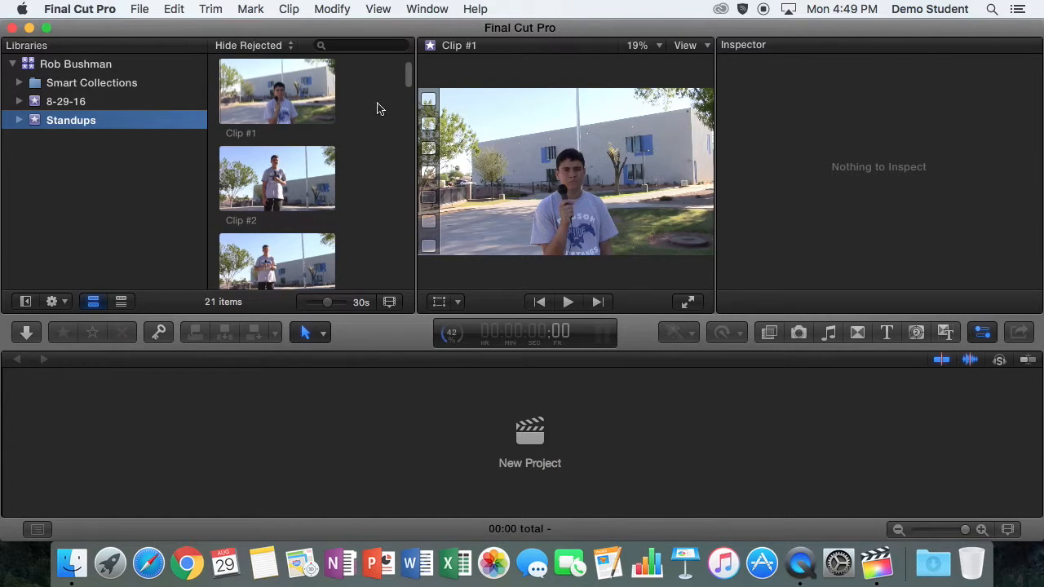
drag(408, 75, 406, 209)
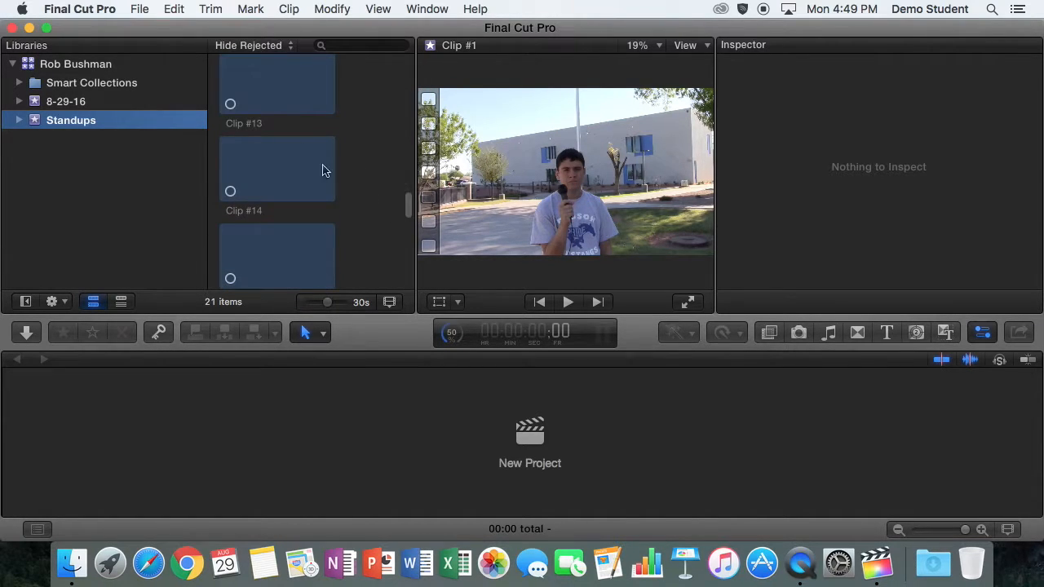
View Clips #13 and #14 in the Standups event, then open Background Tasks to check rendering progress.
click(230, 132)
click(236, 180)
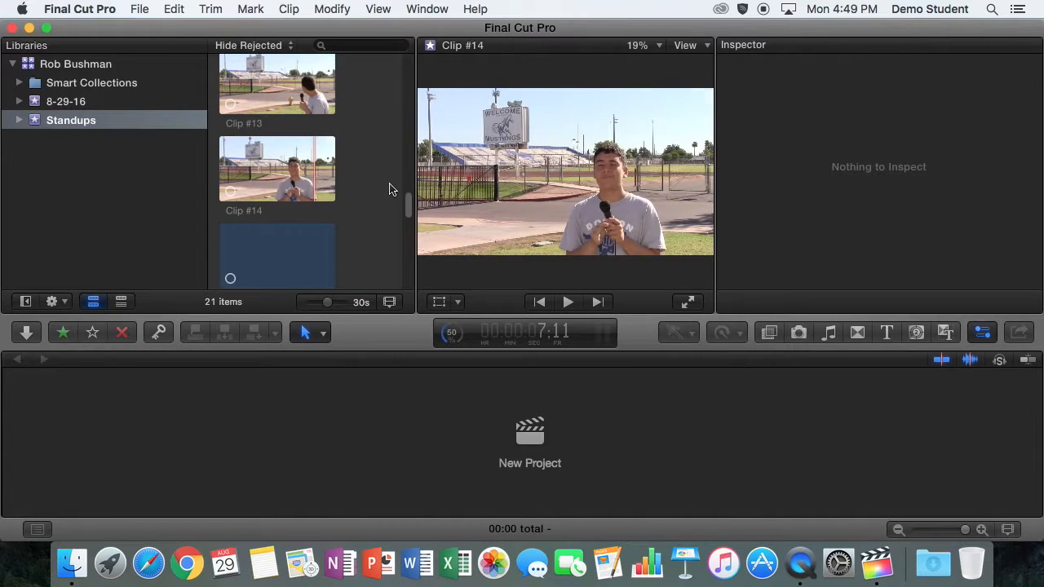
drag(408, 203, 415, 277)
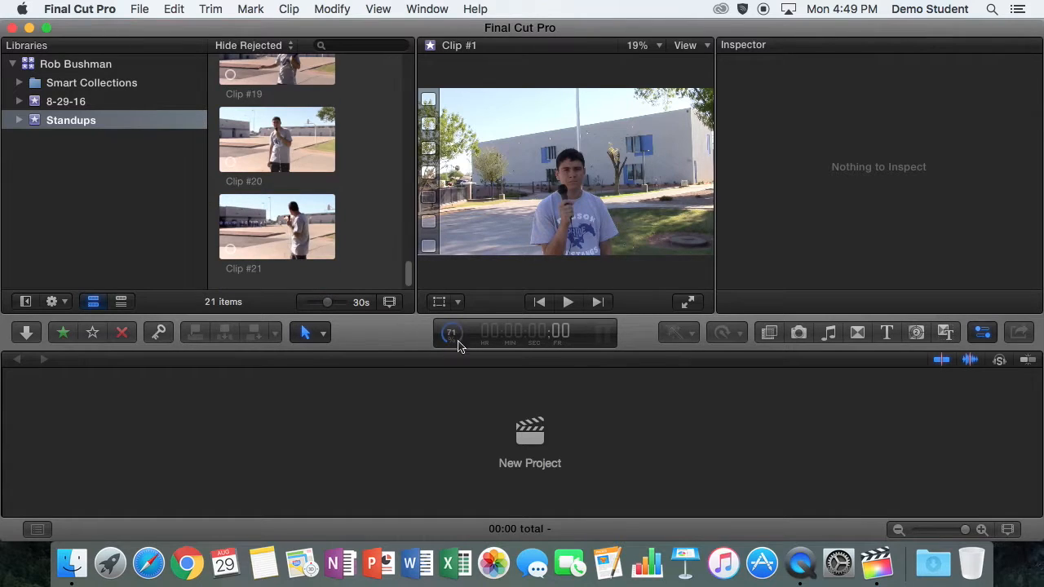
click(458, 339)
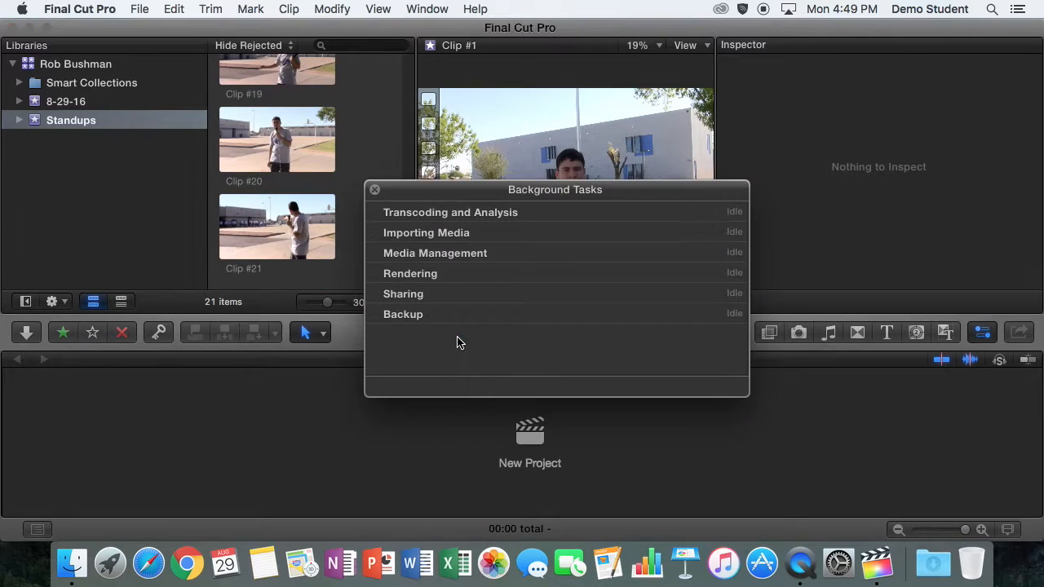
Expand the Rendering task details, then close the Background Tasks window.
click(374, 274)
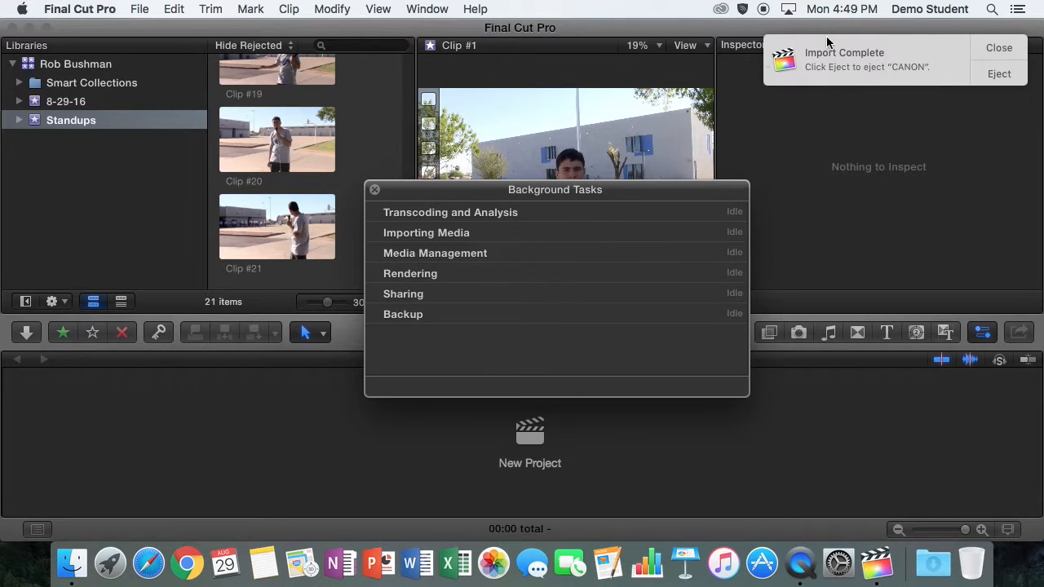
click(375, 191)
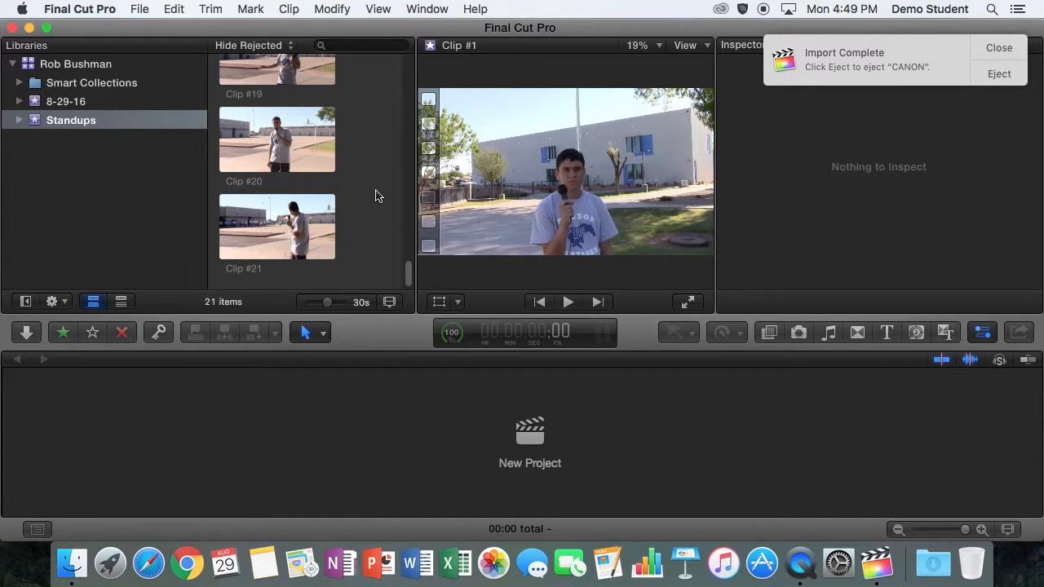
drag(401, 269, 410, 299)
Eject the CANON card and quit Final Cut Pro.
click(998, 75)
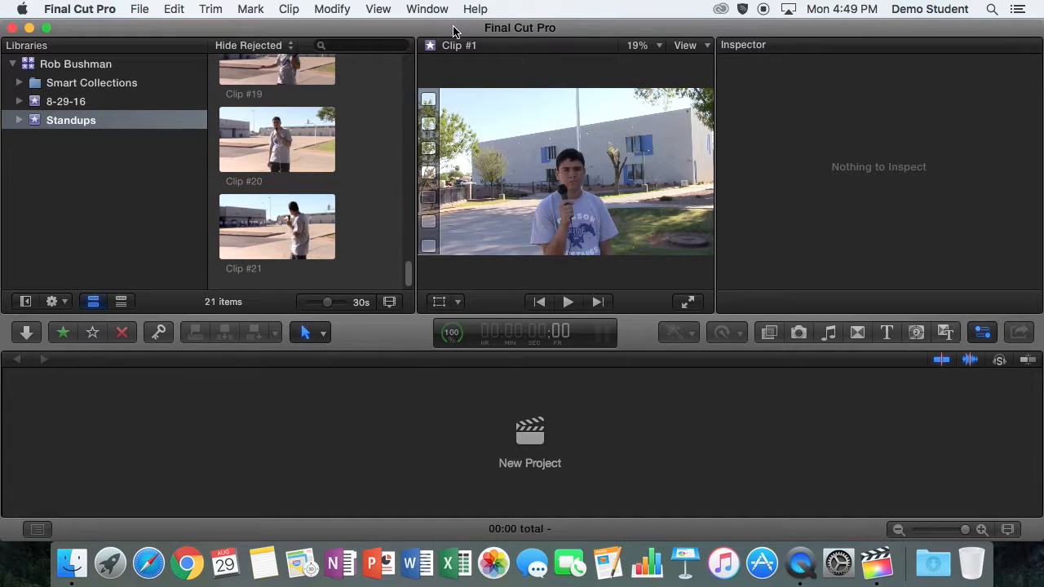
click(89, 9)
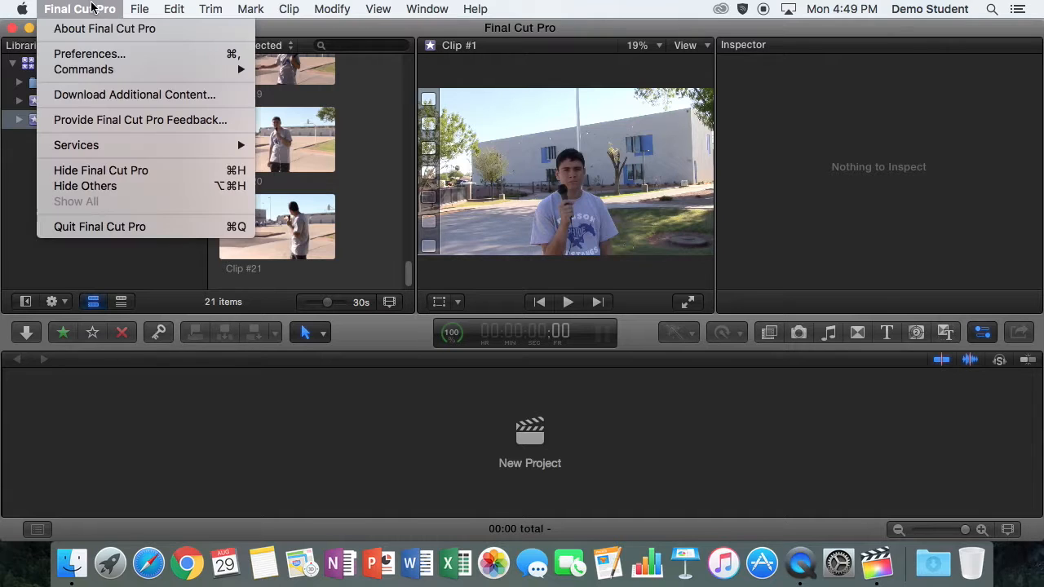
click(78, 228)
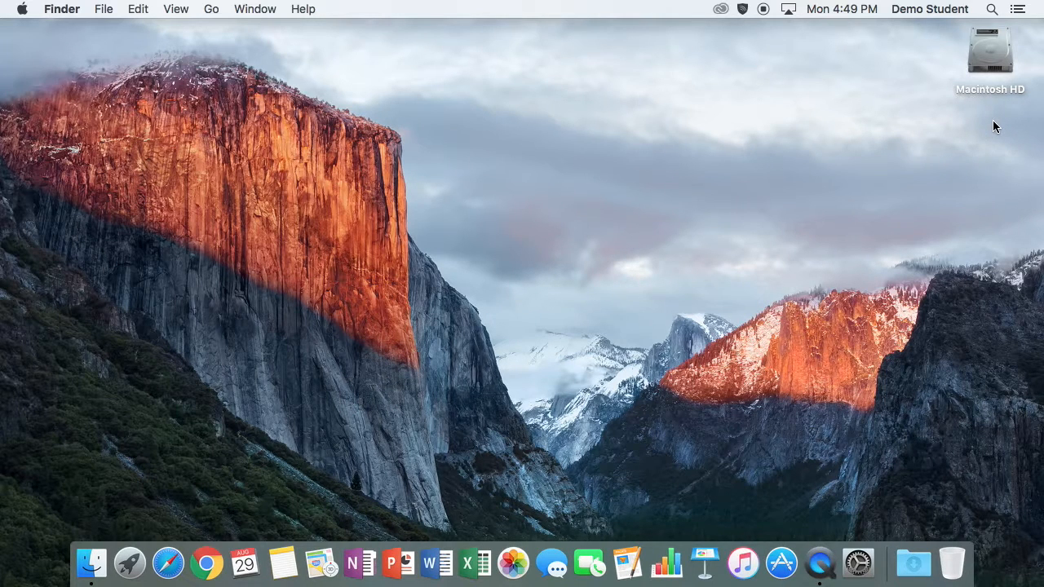
Relaunch Final Cut Pro from a Spotlight search for 'fin'.
right_click(995, 125)
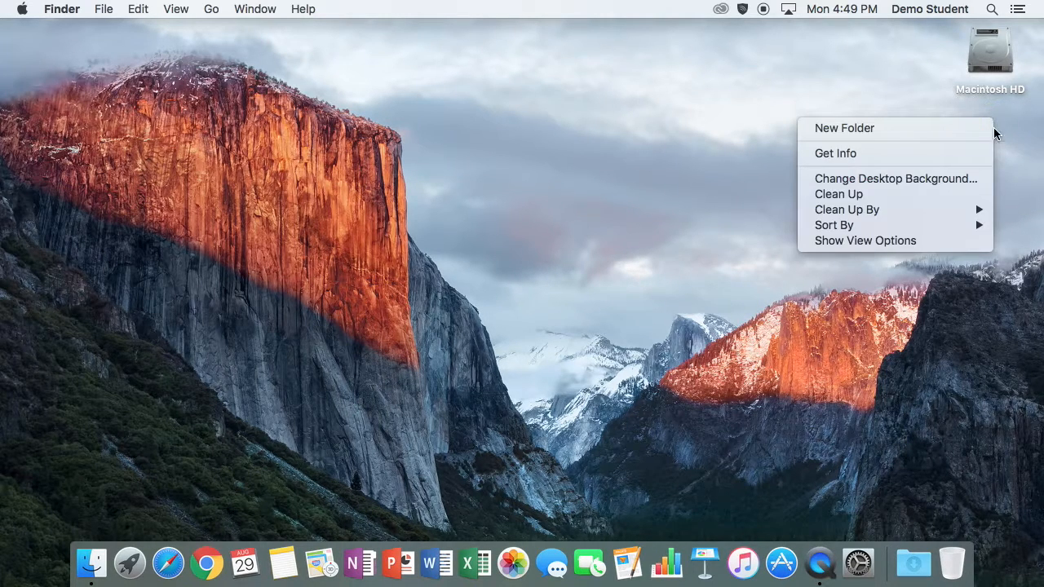
click(1020, 195)
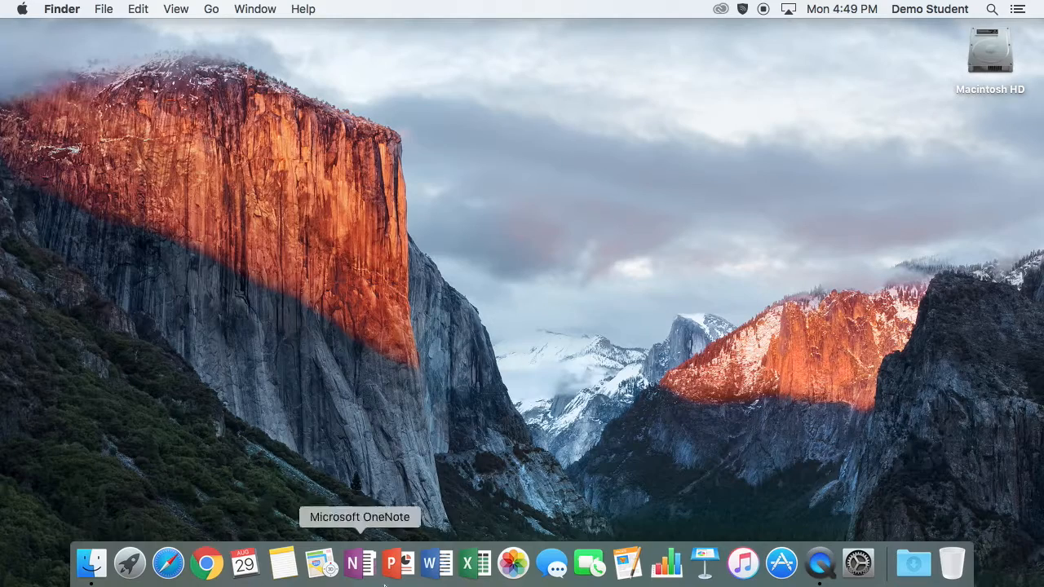
key(super+space)
text(fin)
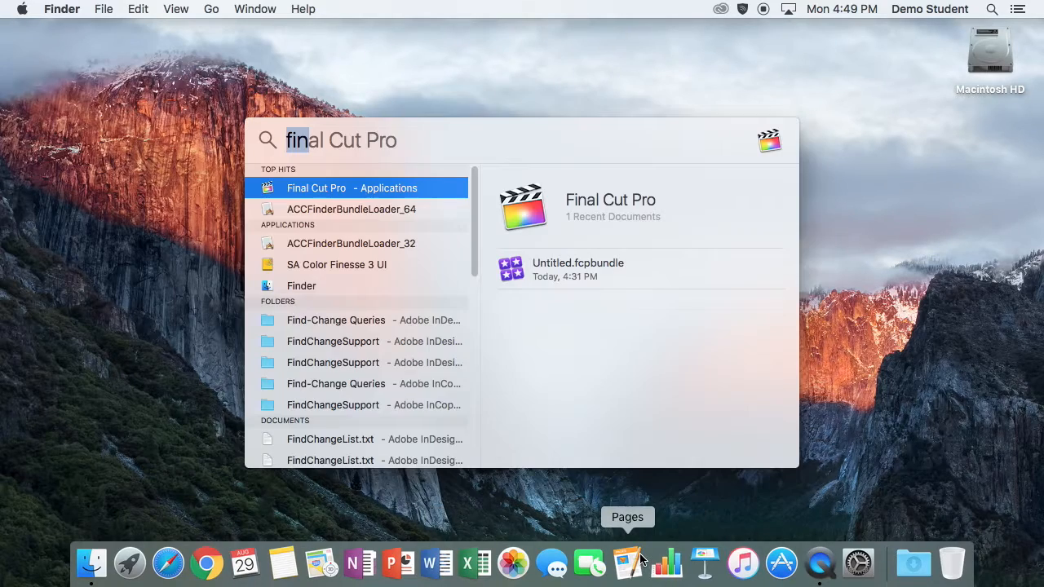
key(Return)
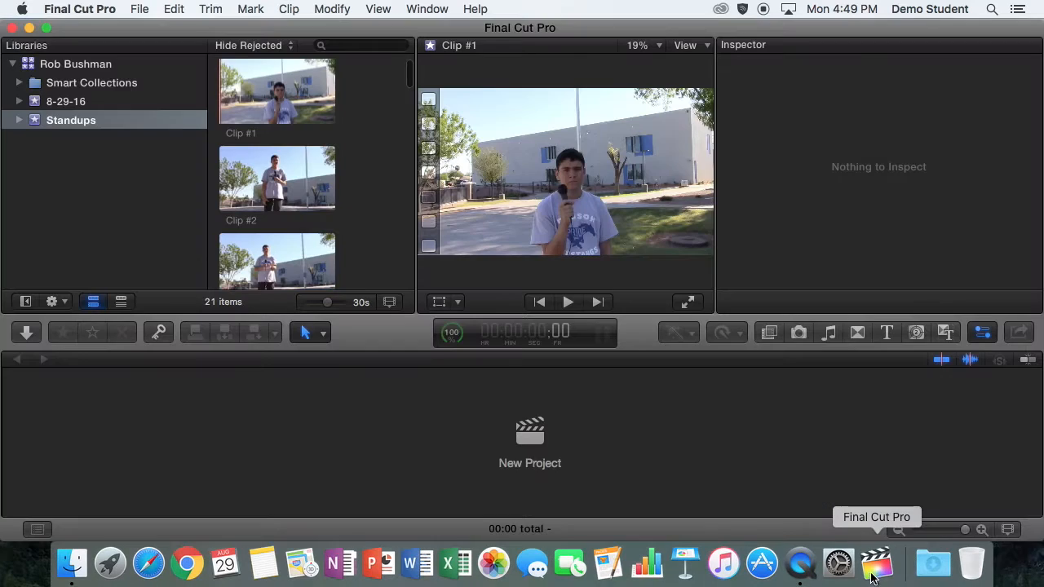
Shrink the clips into a multi-column grid, hide the inspector, and open Media Import with Cmd+I.
drag(873, 577, 496, 573)
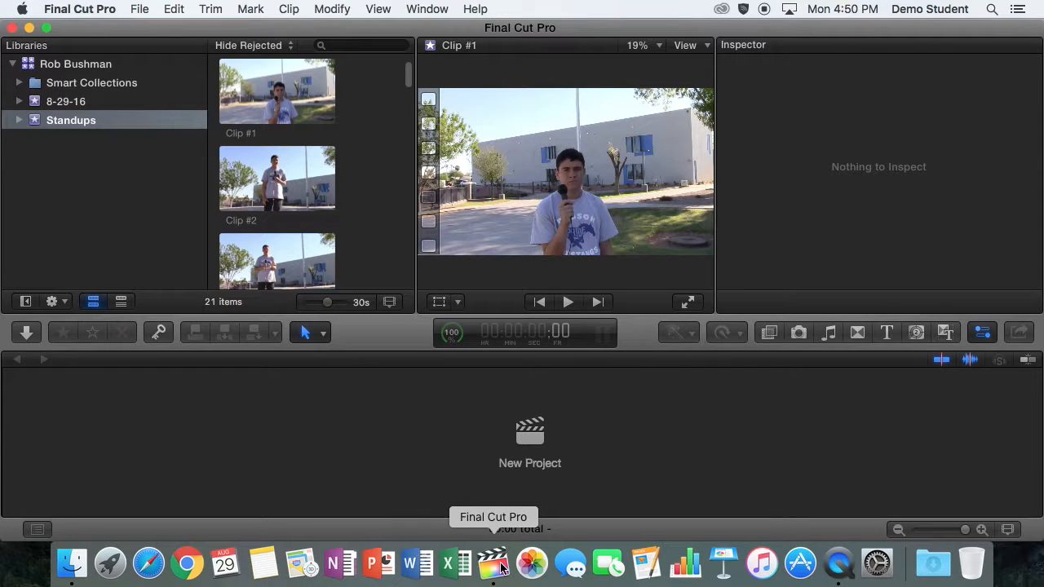
click(391, 302)
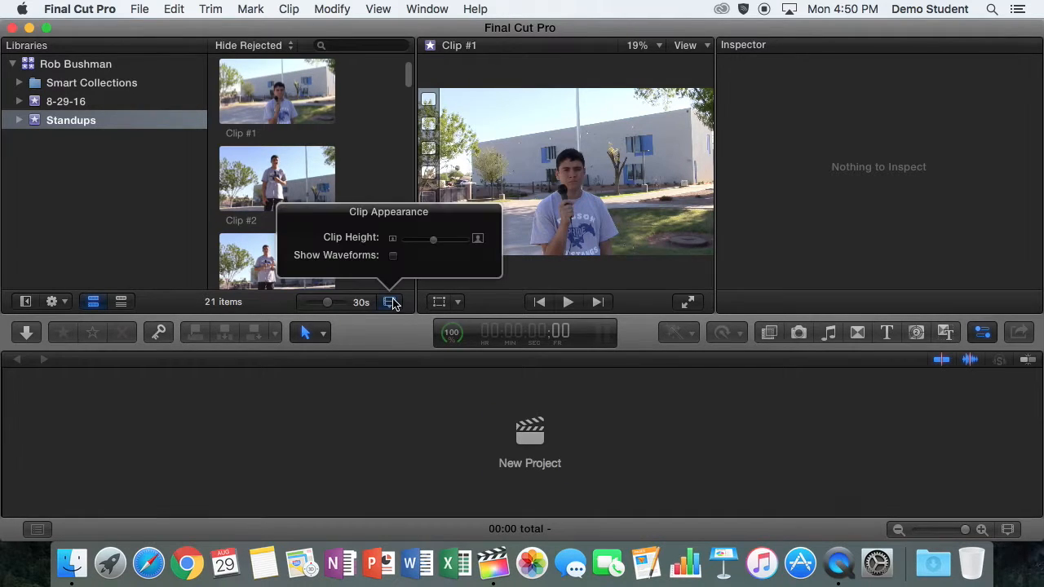
drag(429, 240, 413, 242)
click(390, 172)
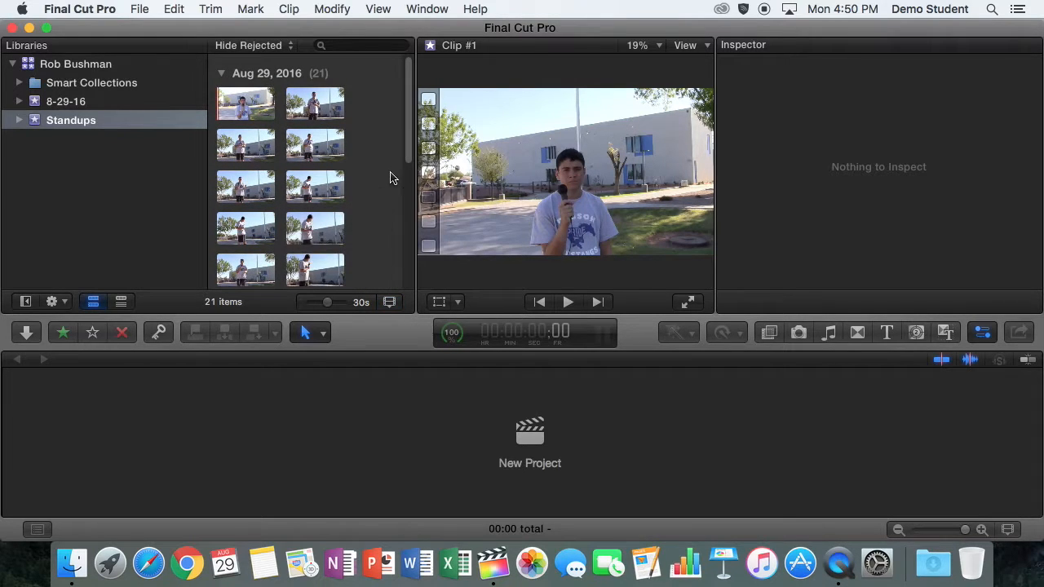
click(982, 333)
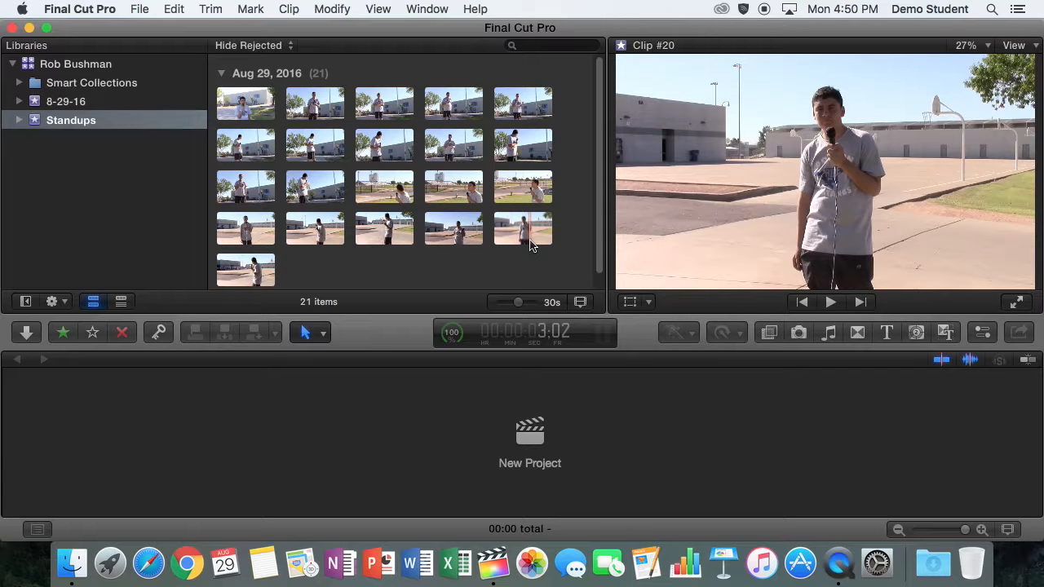
key(super+i)
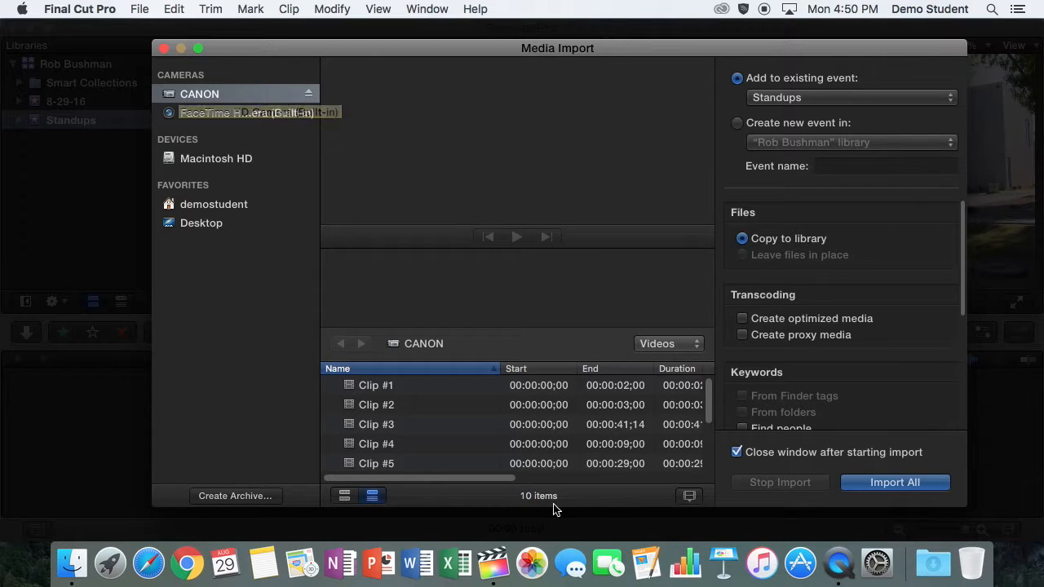
Preview the CANON camera clips one by one, from Clip #1 through Clip #5.
mouse_move(708, 393)
mouse_down()
mouse_move(707, 406)
mouse_move(709, 389)
mouse_up()
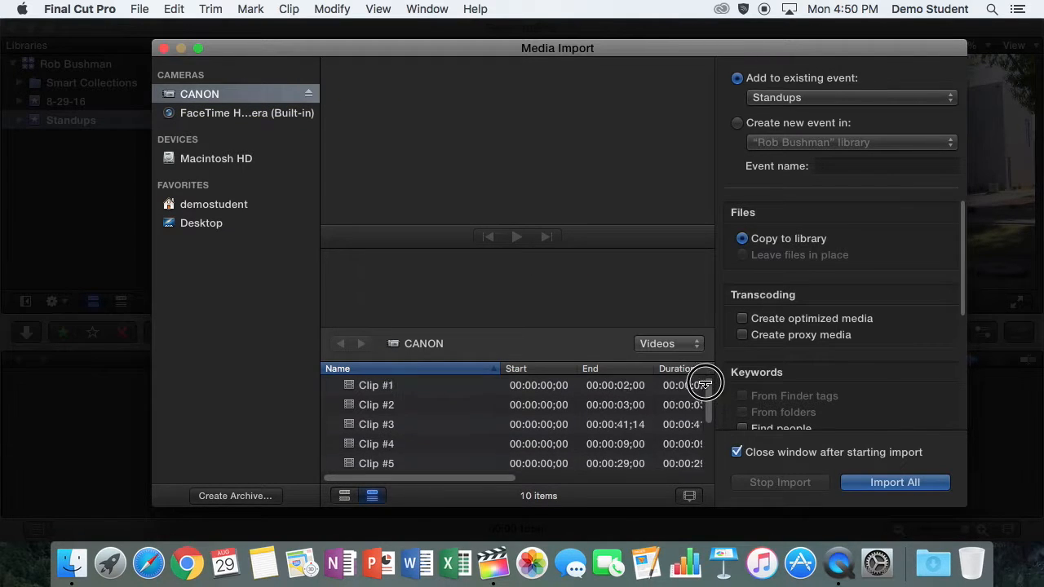
click(610, 388)
click(607, 412)
click(610, 424)
click(611, 444)
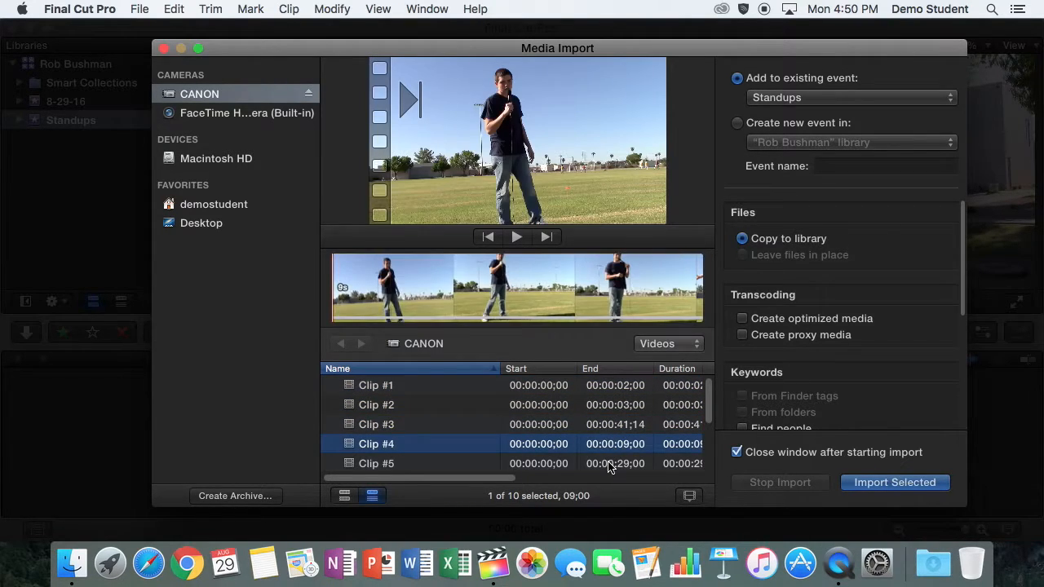
click(610, 463)
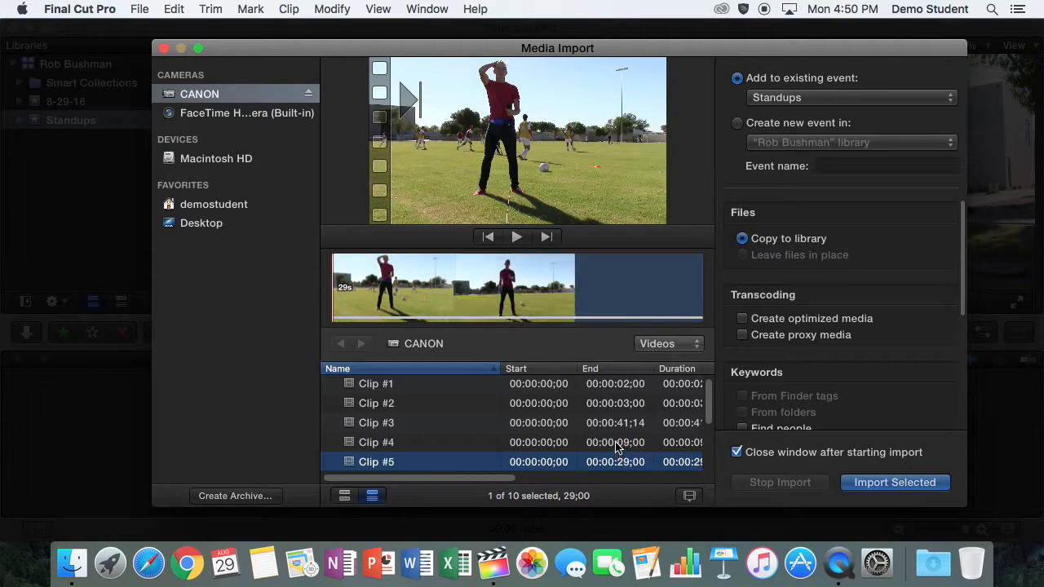
click(614, 445)
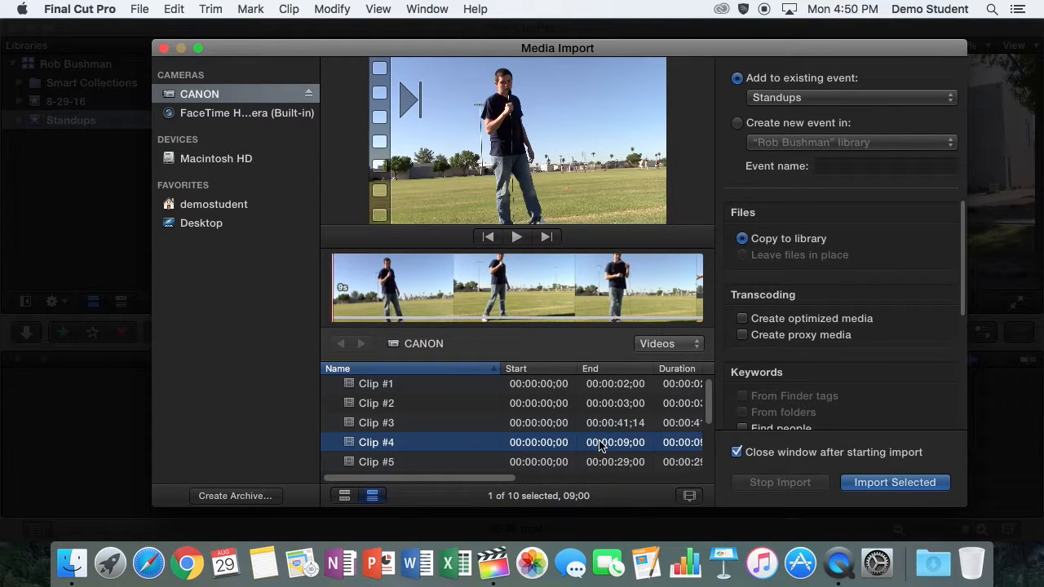
Import all ten CANON clips into Standups and check the running import's progress.
super+click(599, 445)
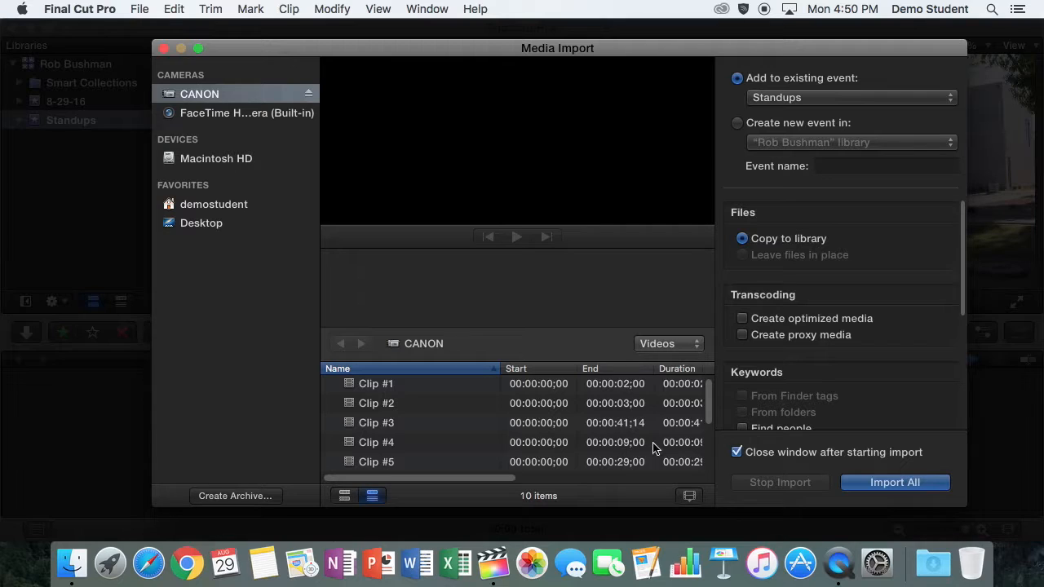
drag(709, 400, 709, 442)
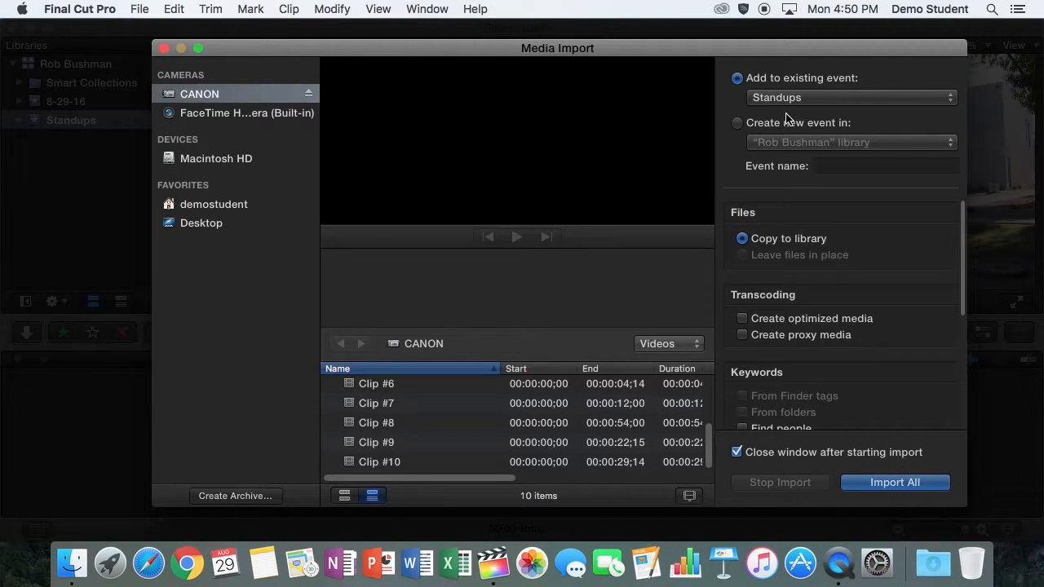
click(870, 484)
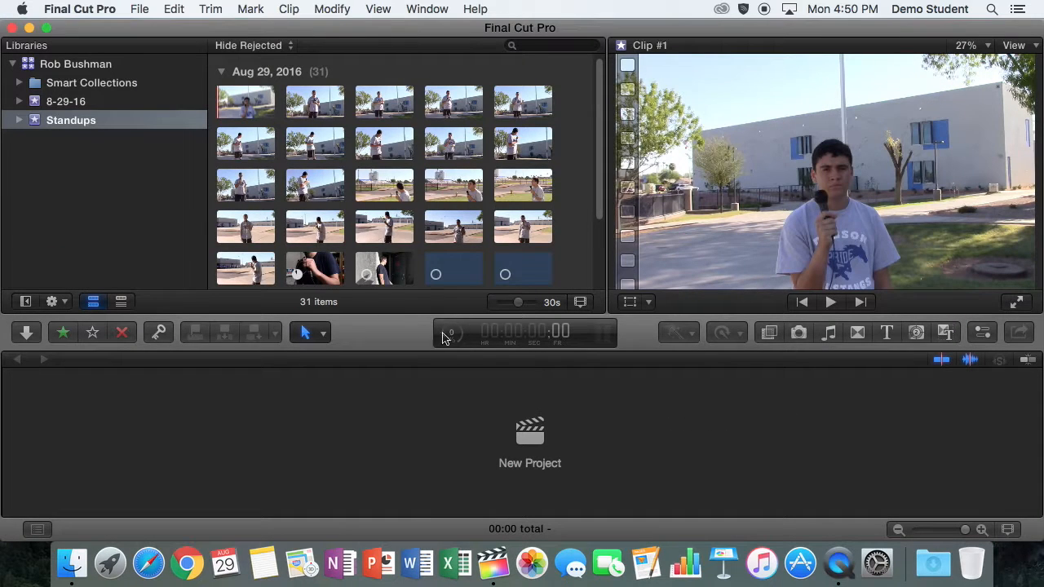
drag(600, 238, 600, 310)
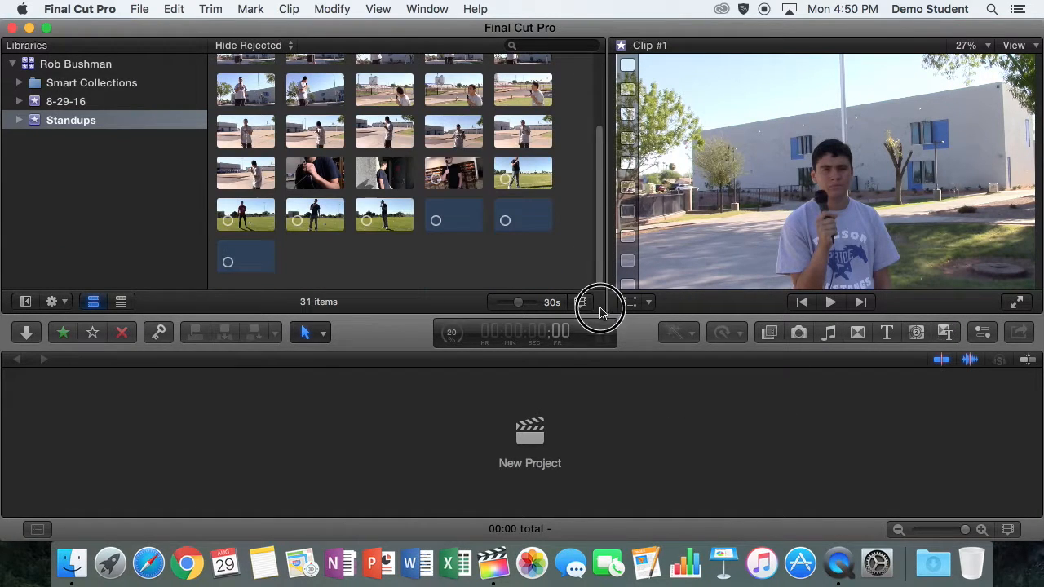
click(454, 335)
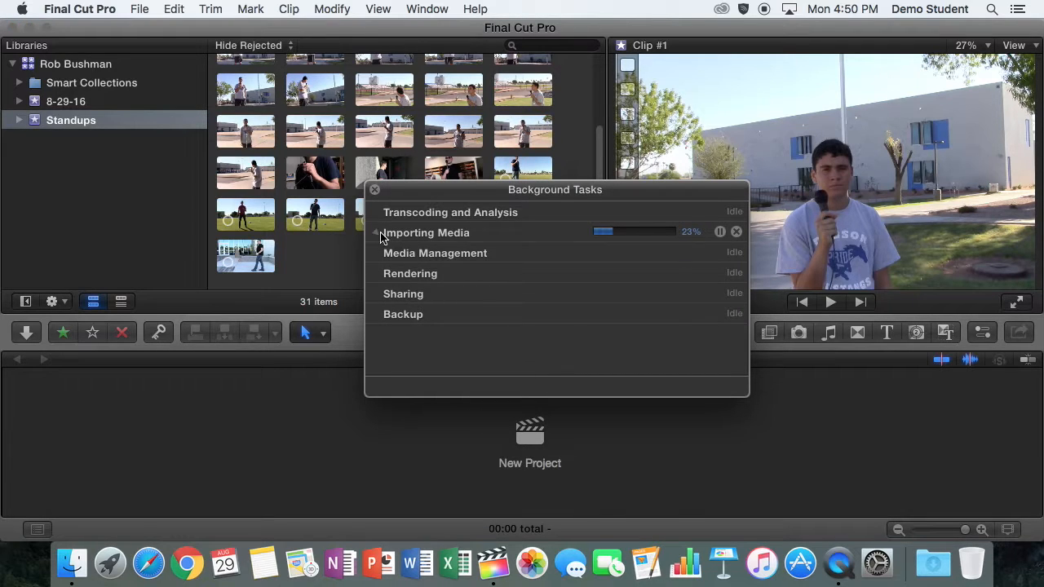
Expand the Importing Media task, dismiss the Import Complete notice, and close Background Tasks.
click(374, 233)
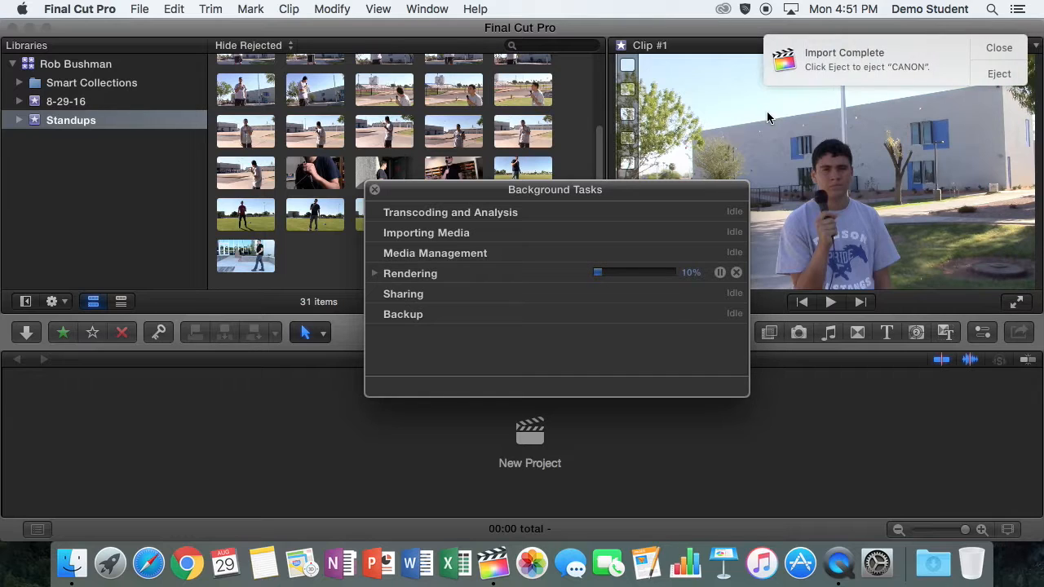
click(1000, 74)
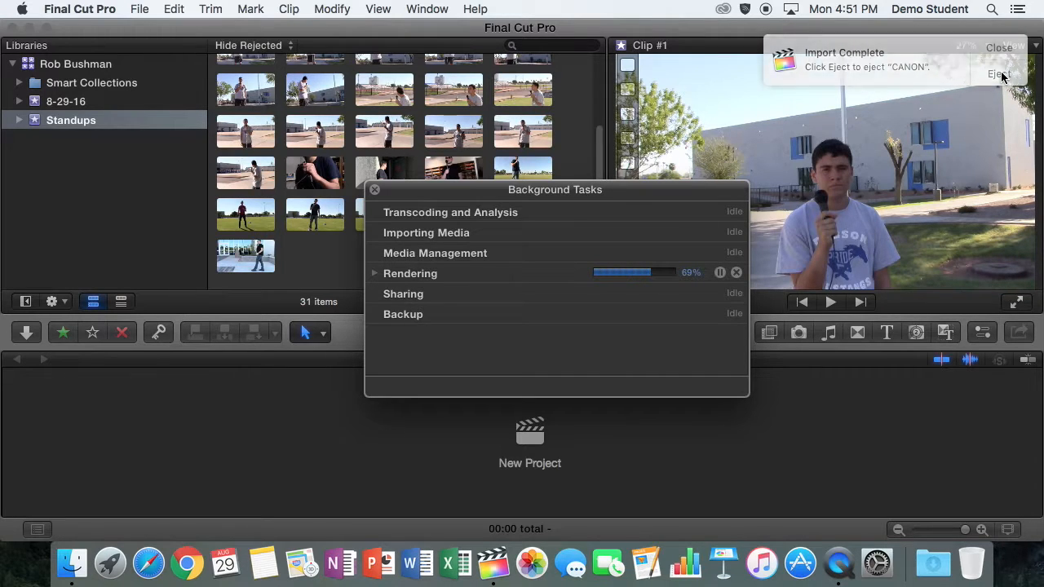
click(374, 191)
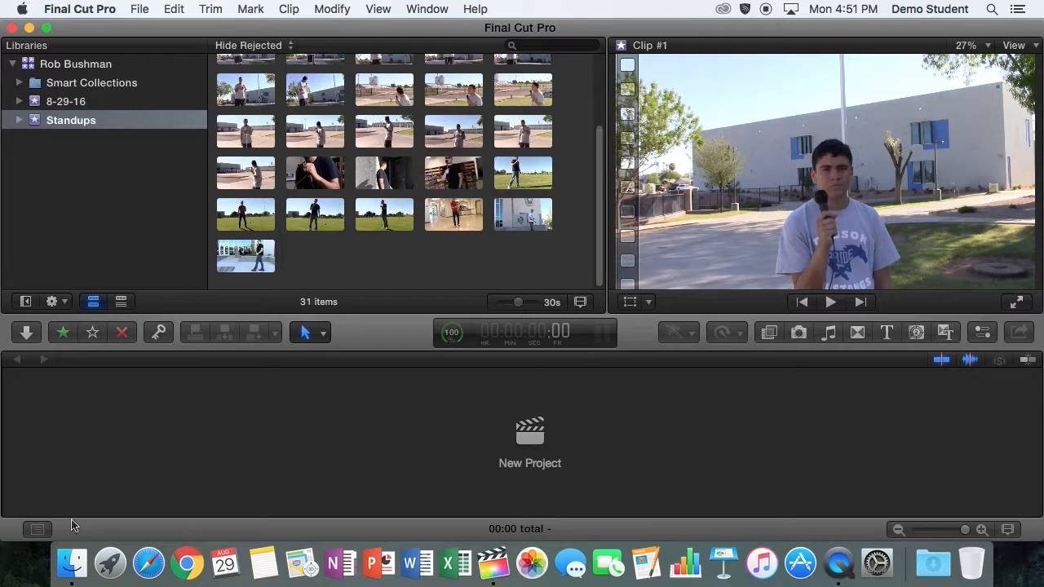
click(75, 564)
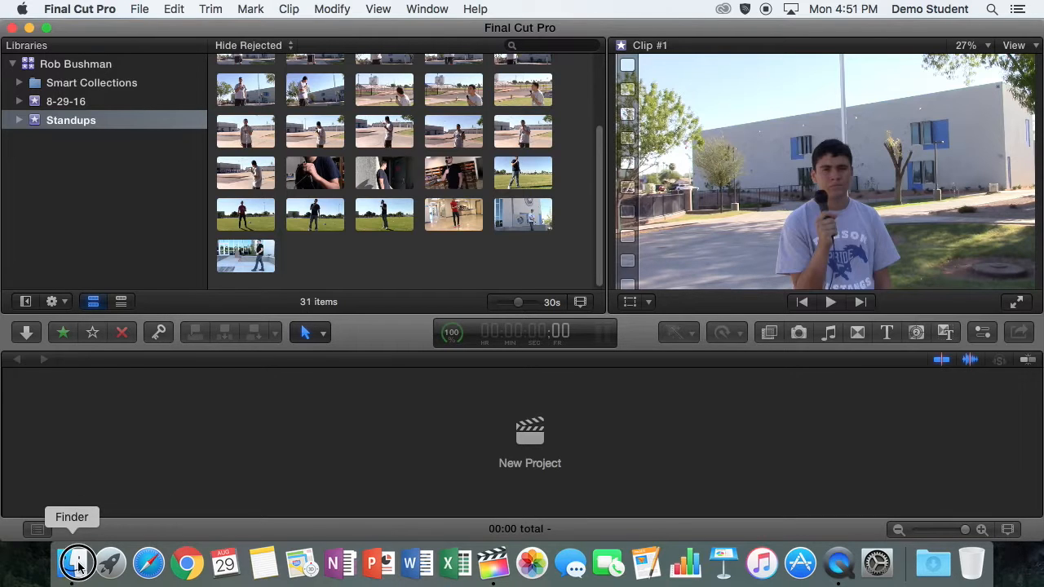
drag(335, 233, 329, 361)
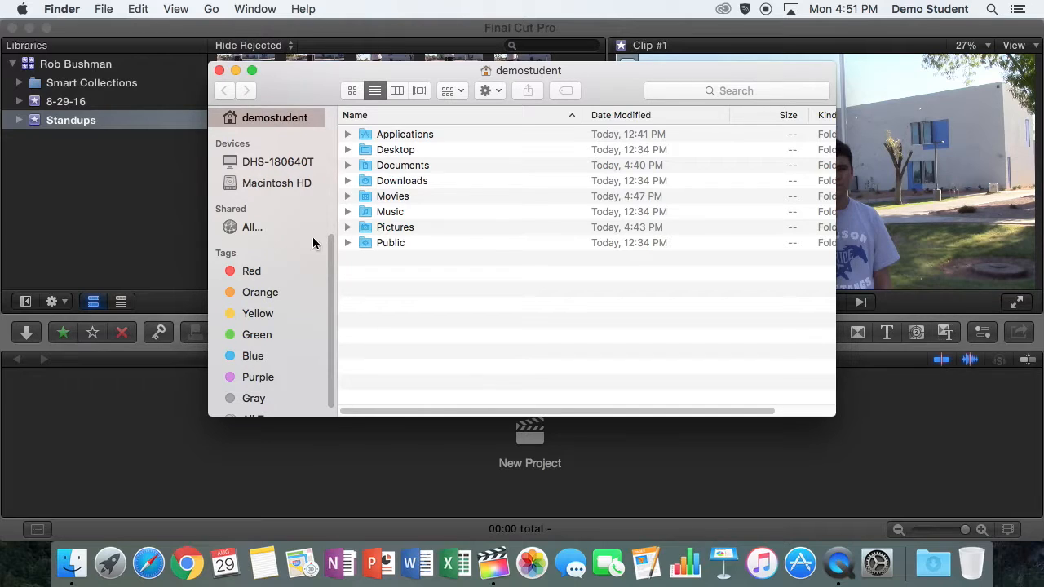
drag(331, 252, 340, 200)
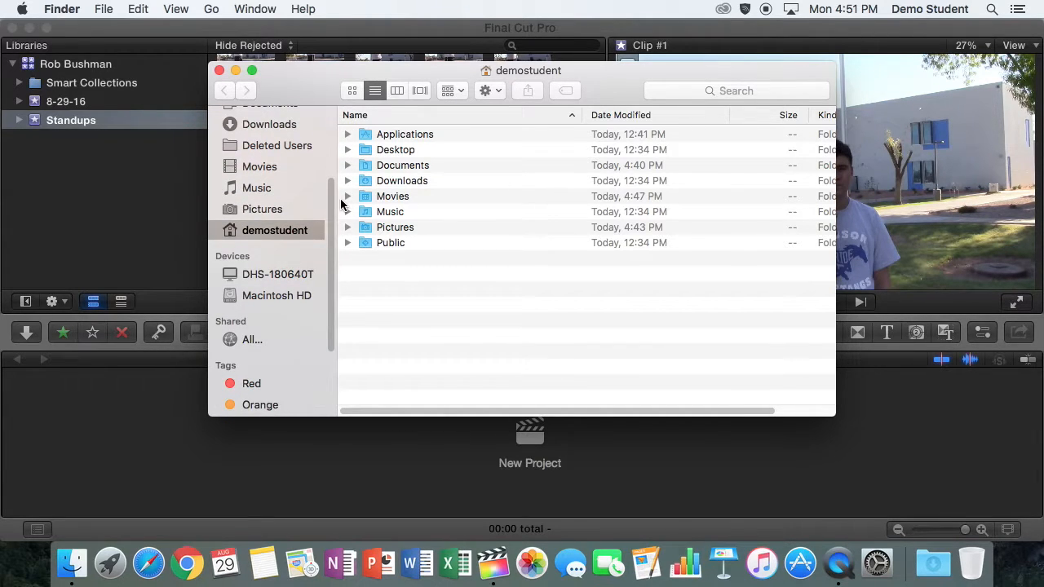
click(160, 31)
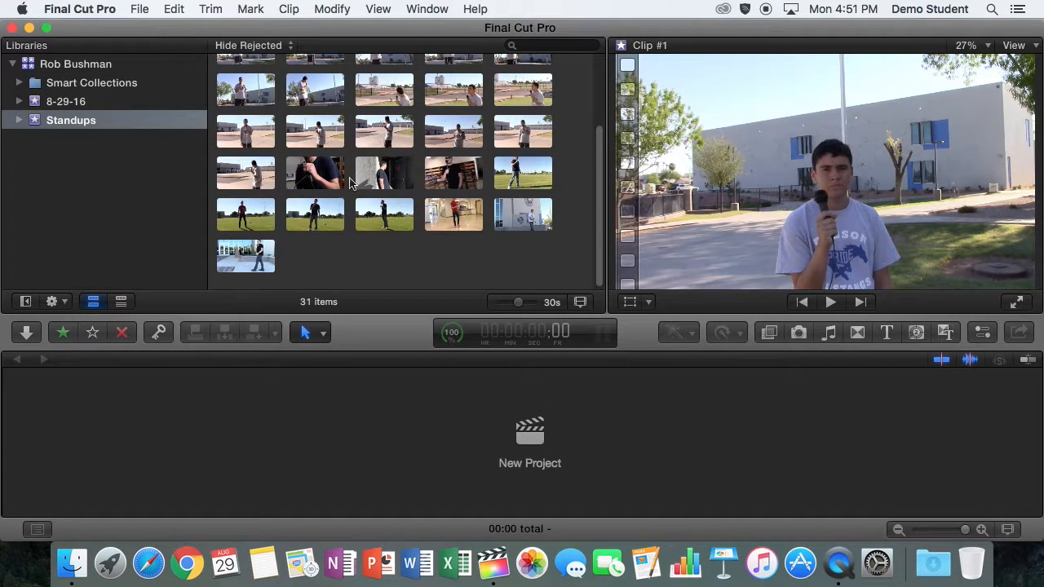